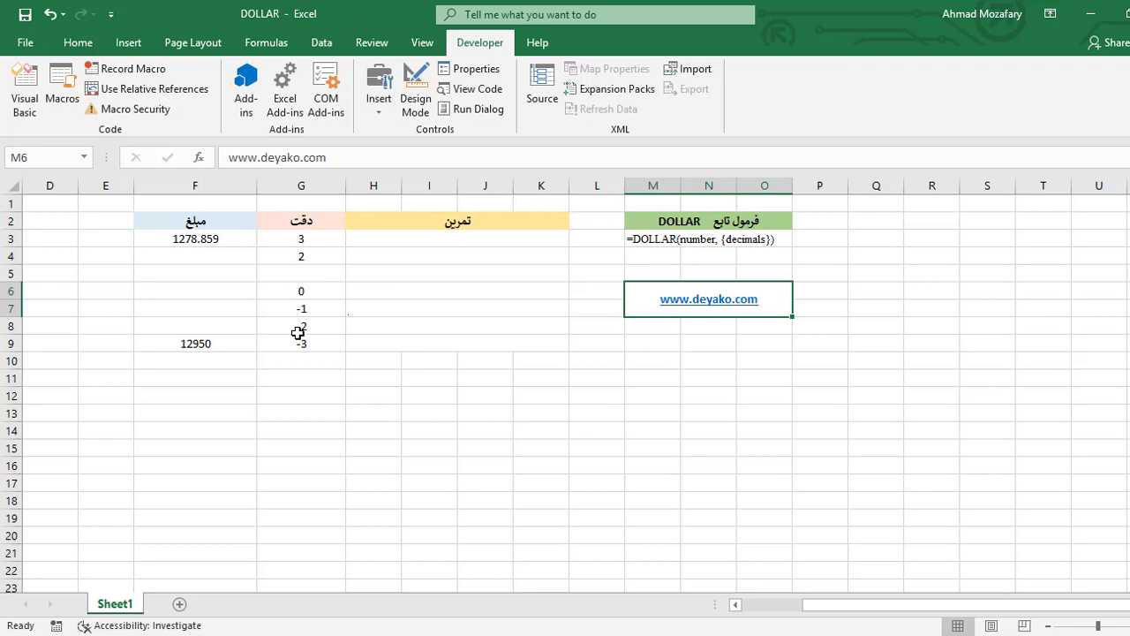
{"action": "left_click", "coordinate": [523, 238]}
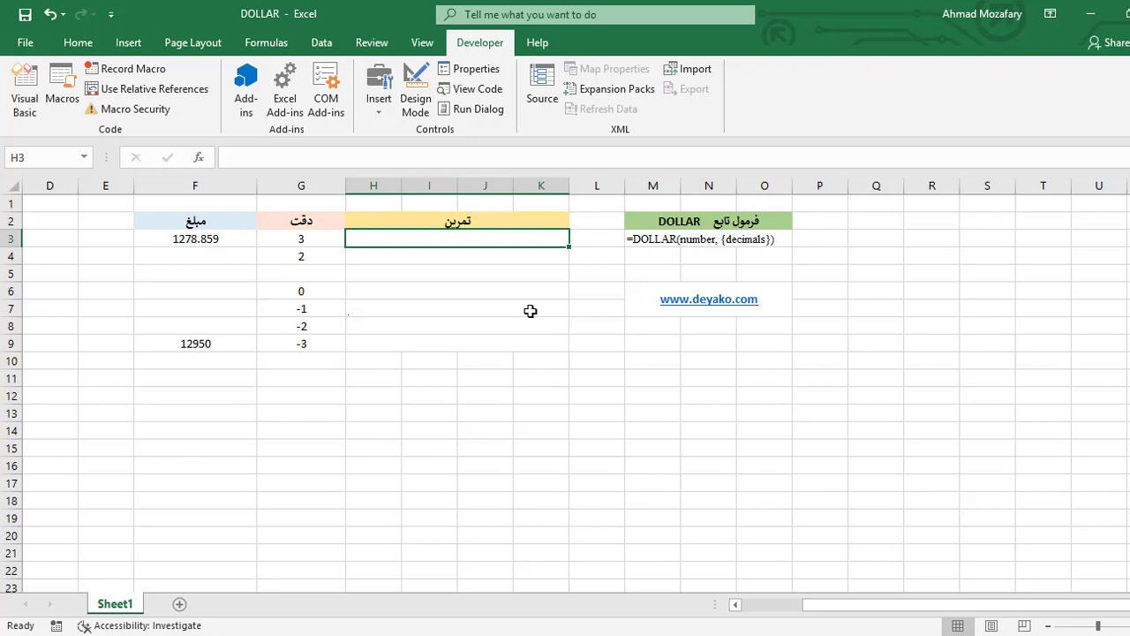
{"action": "left_click", "coordinate": [640, 239]}
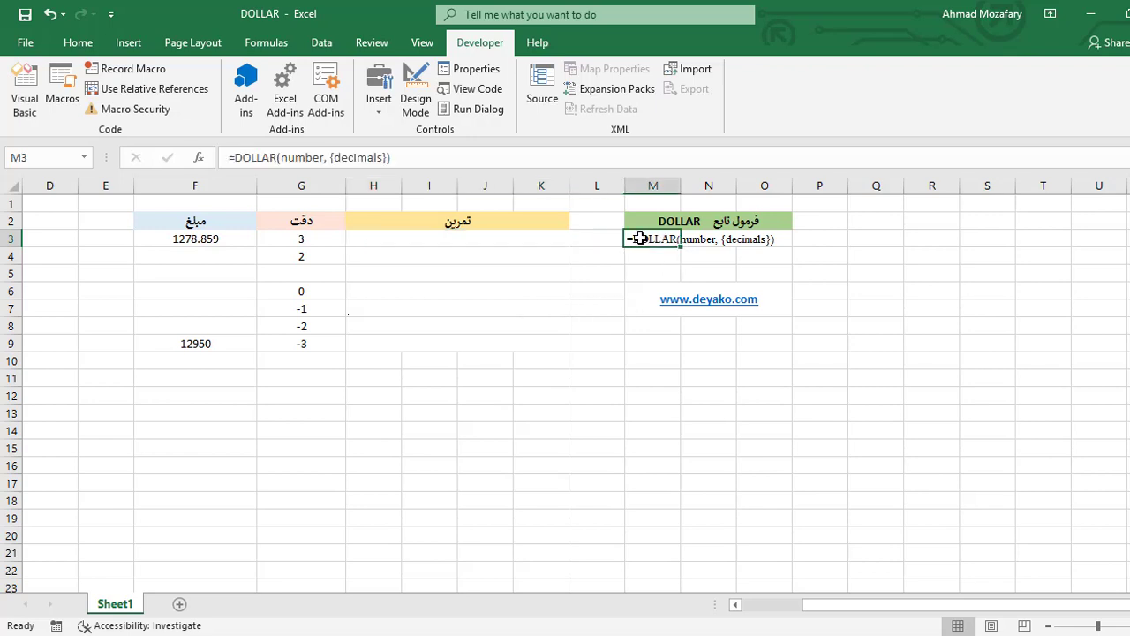
{"action": "left_click", "coordinate": [729, 279]}
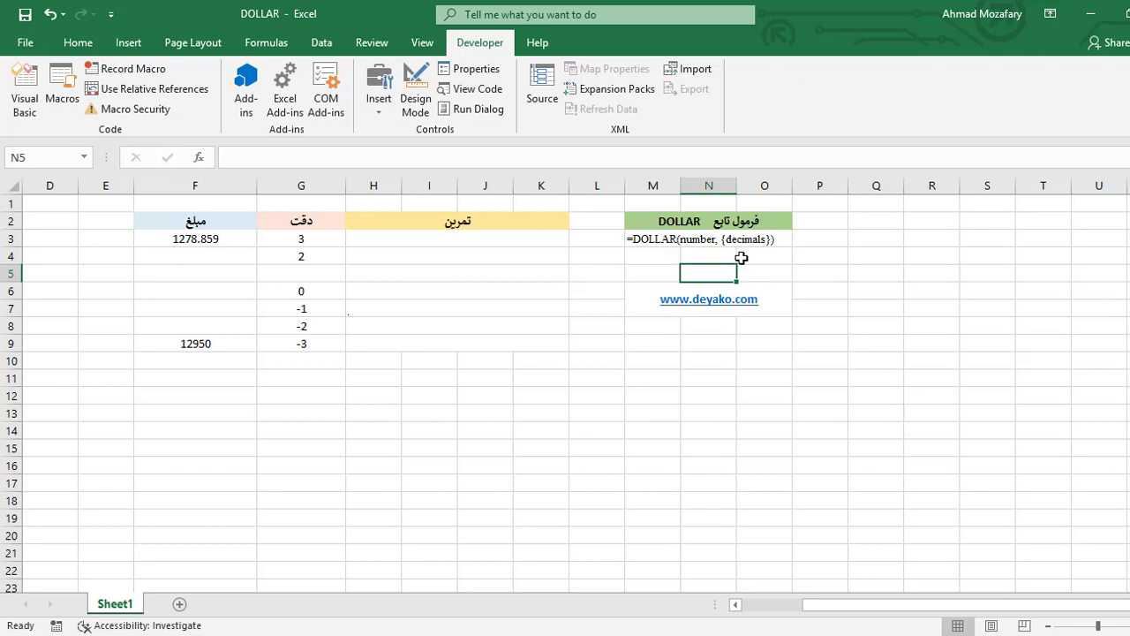
- Enter the formula =DOLLAR(F3,3) in cell H3 to convert the amount to currency text with three decimals
{"action": "left_click", "coordinate": [475, 247]}
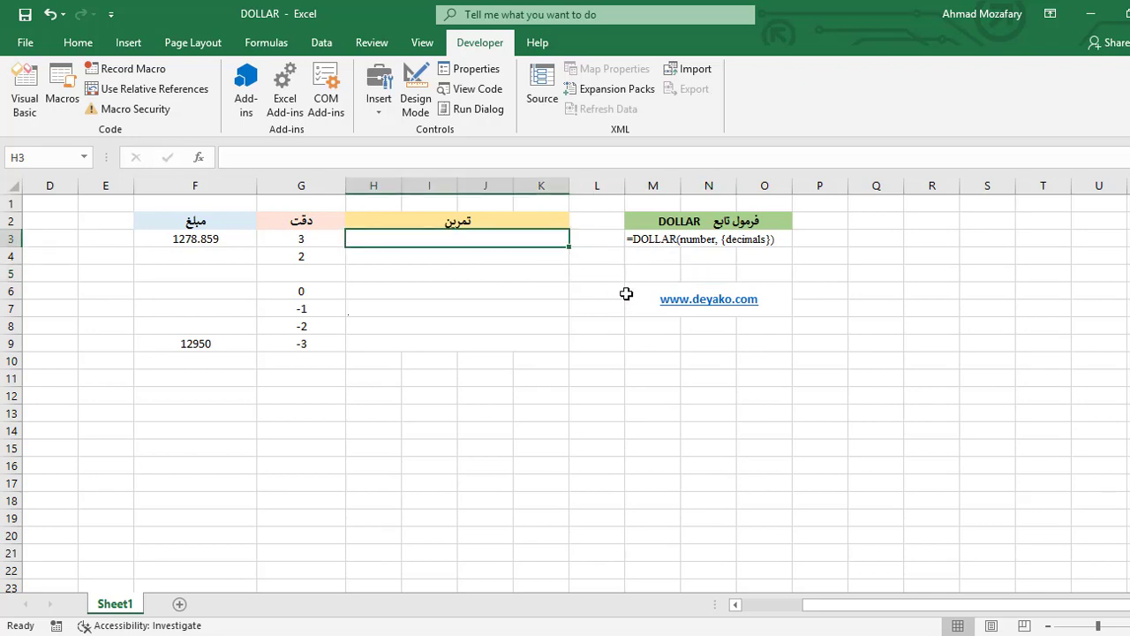
{"action": "type", "text": "=DOLLA"}
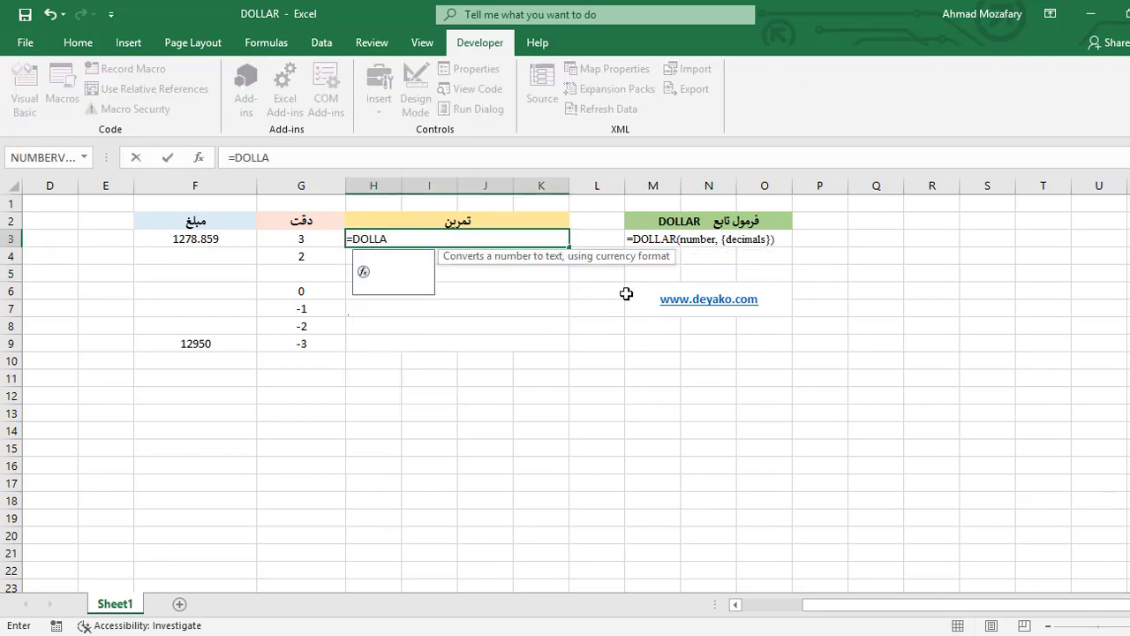
{"action": "type", "text": "R("}
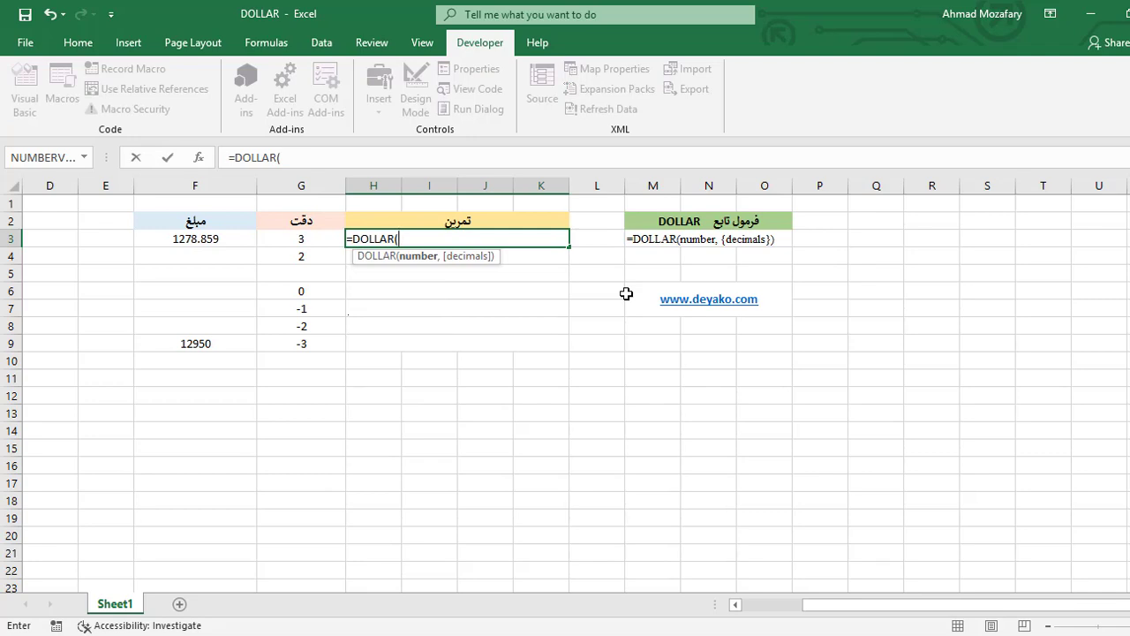
{"action": "key", "text": "Left"}
{"action": "key", "text": "Left"}
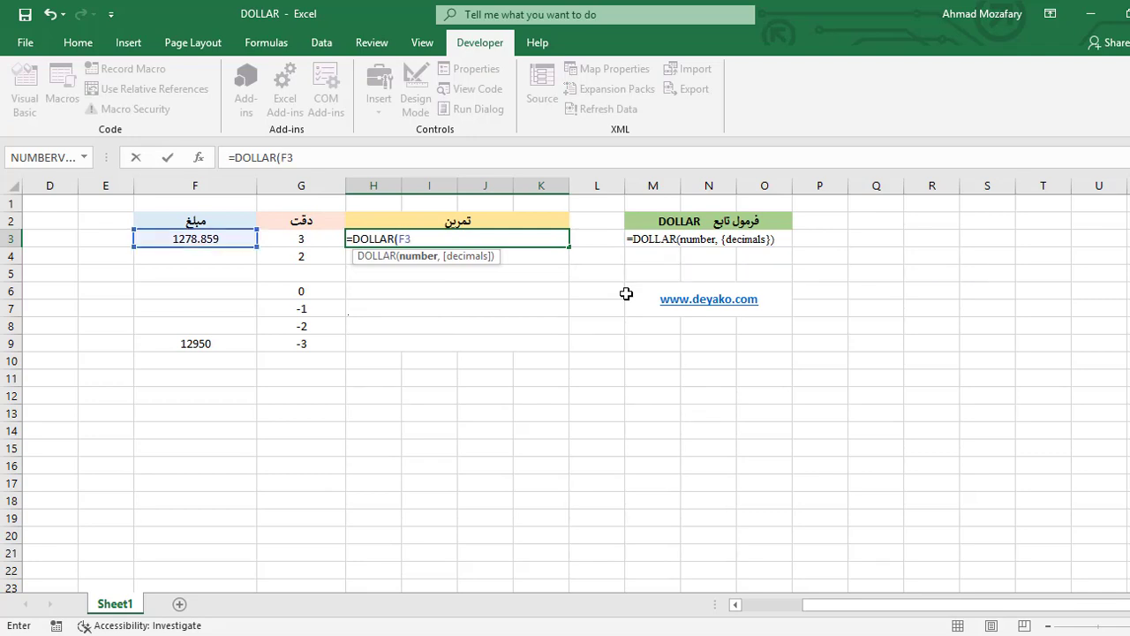
{"action": "type", "text": ","}
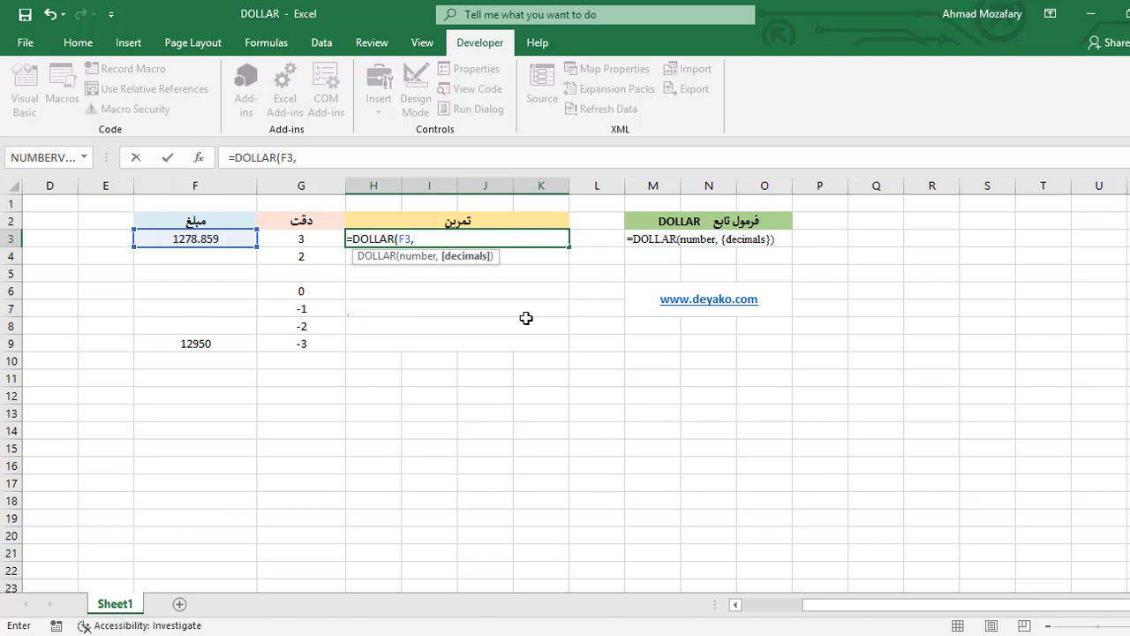
{"action": "type", "text": "3)"}
{"action": "key", "text": "Return"}
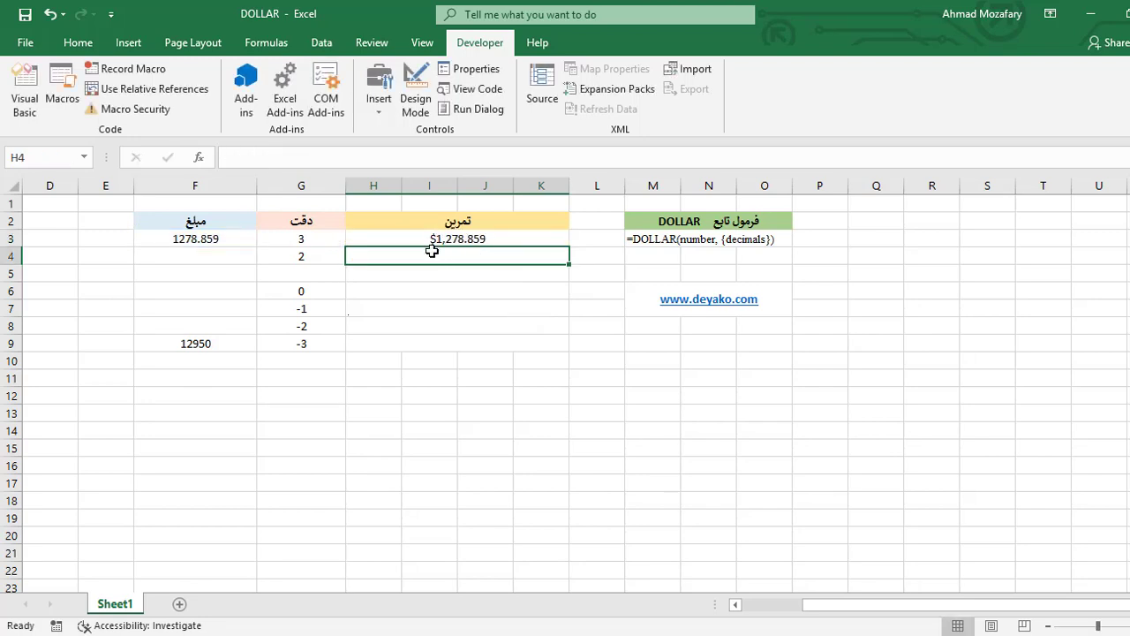
- Compare the DOLLAR result in H3 with the source amount in F3 and the precision value in G3
{"action": "left_click", "coordinate": [523, 236]}
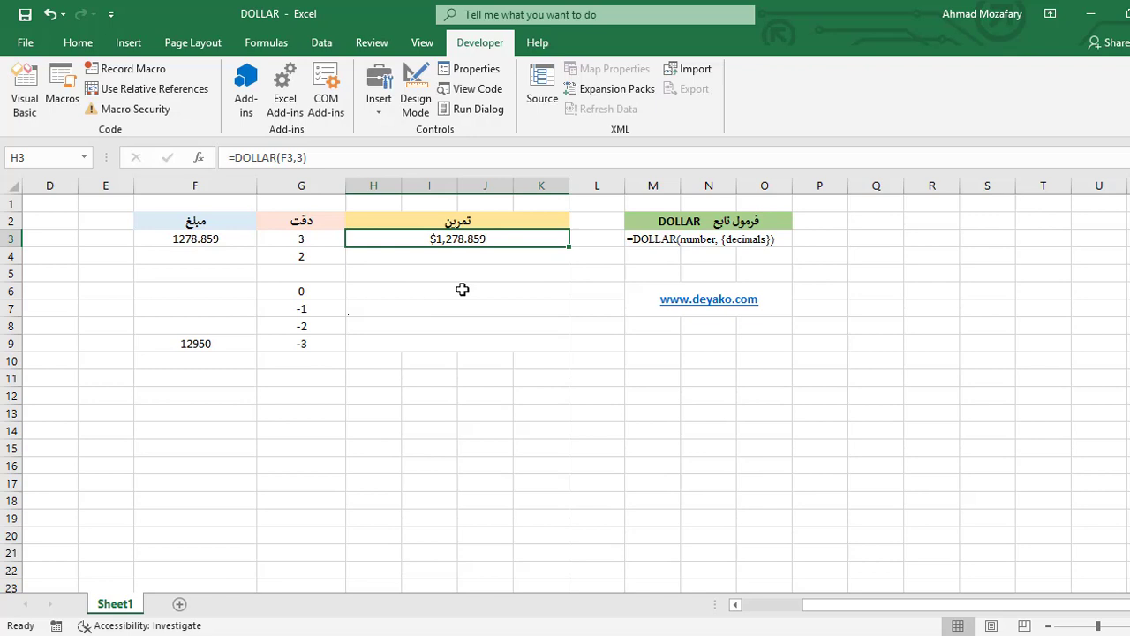
{"action": "left_click", "coordinate": [315, 241]}
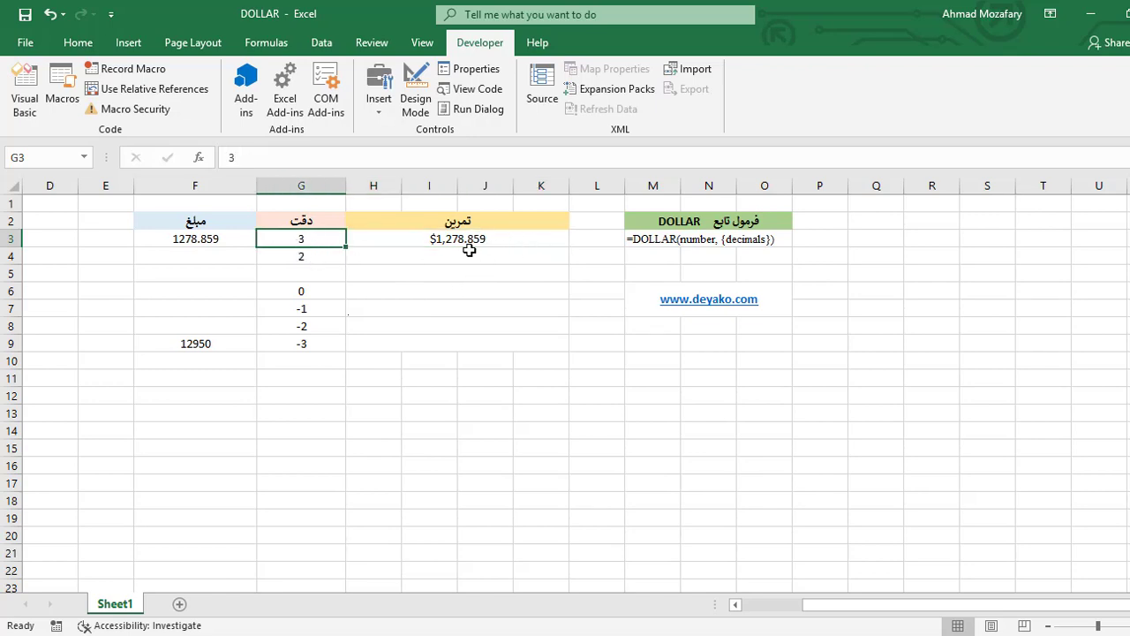
{"action": "left_click", "coordinate": [200, 246]}
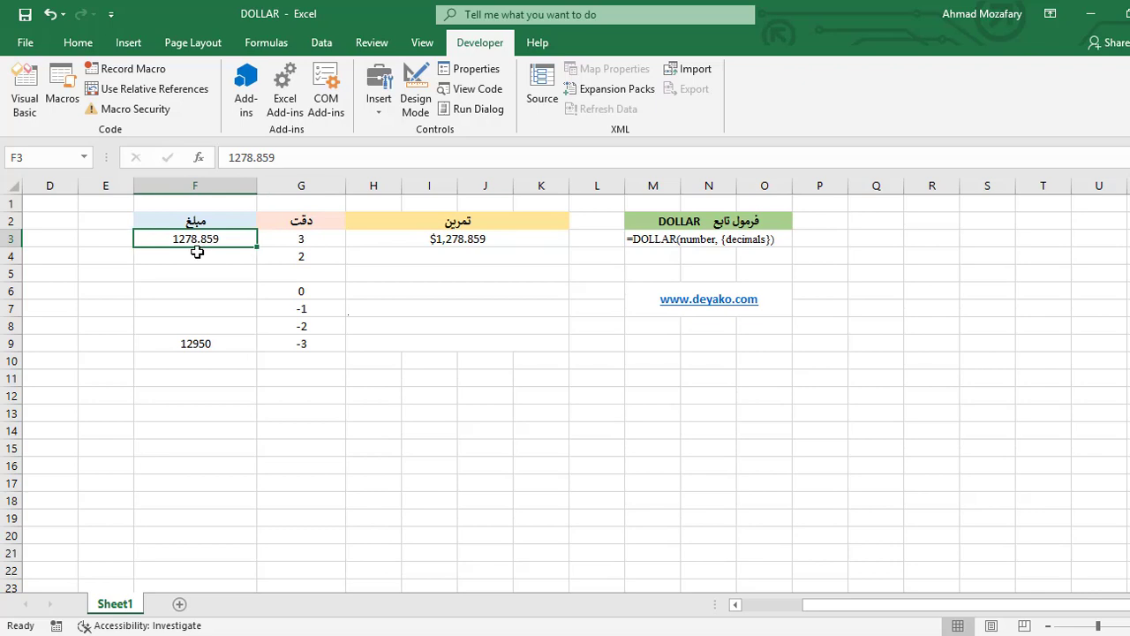
{"action": "left_click", "coordinate": [545, 239]}
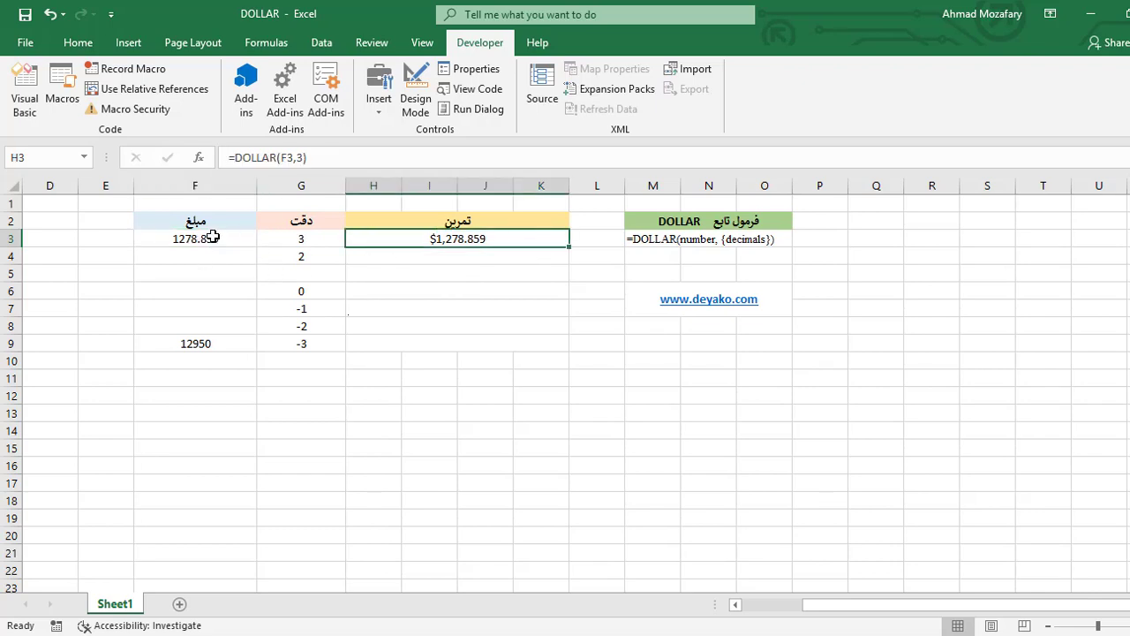
{"action": "left_click", "coordinate": [249, 238]}
{"action": "left_click", "coordinate": [541, 239]}
{"action": "left_click", "coordinate": [242, 244]}
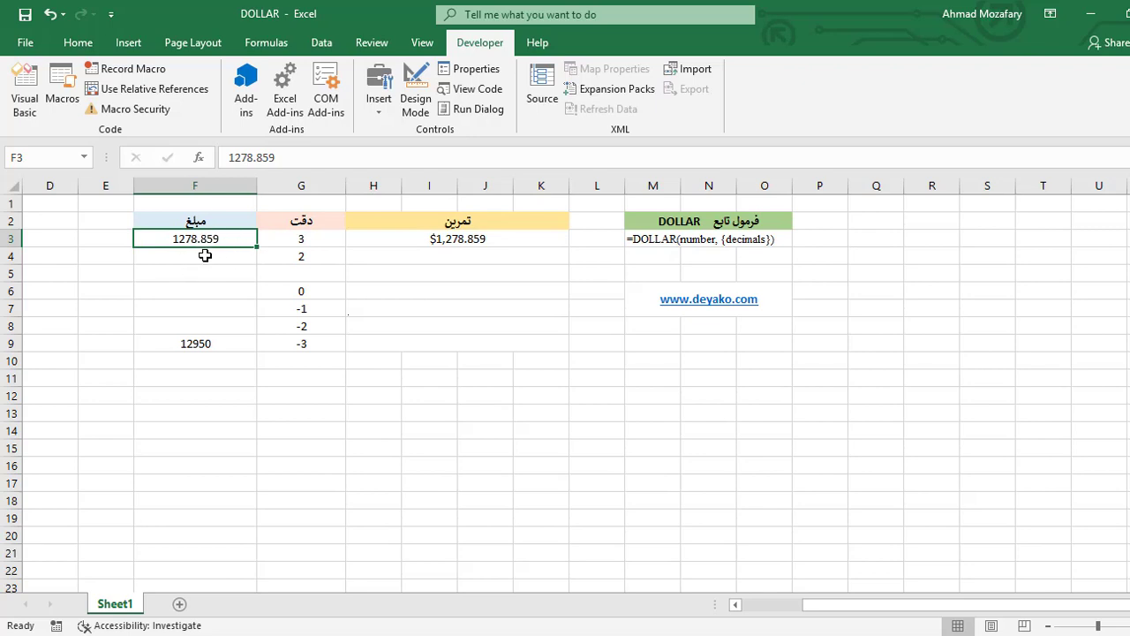
{"action": "left_click", "coordinate": [537, 243]}
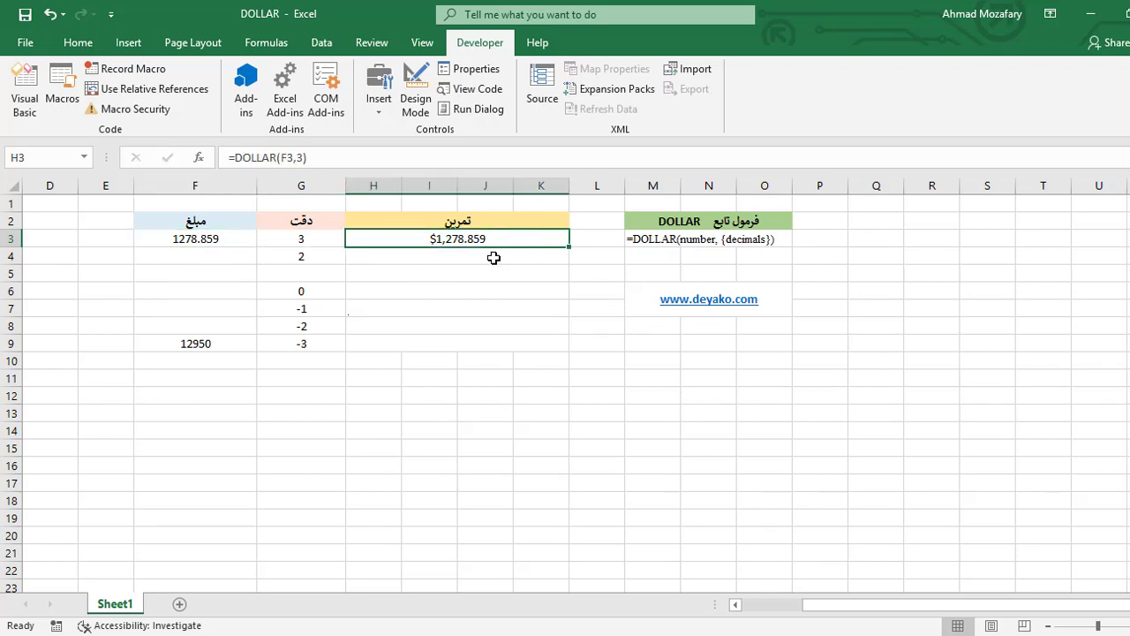
- Enter the formula =DOLLAR(F3,2) in cell H4 to convert the same amount with two decimals
{"action": "left_click", "coordinate": [439, 256]}
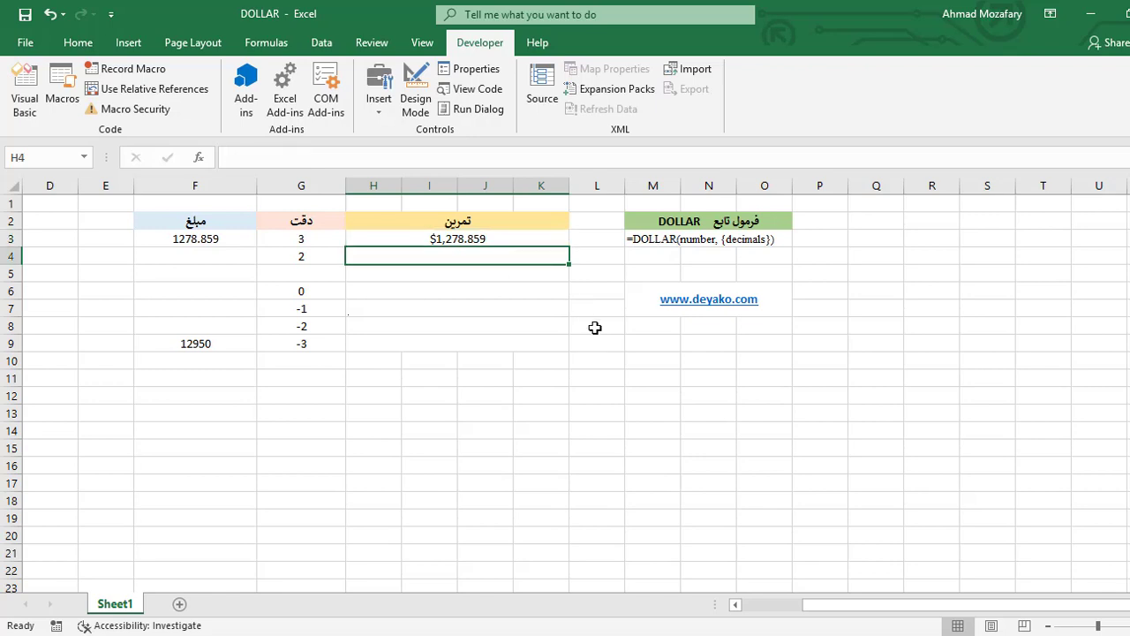
{"action": "type", "text": "="}
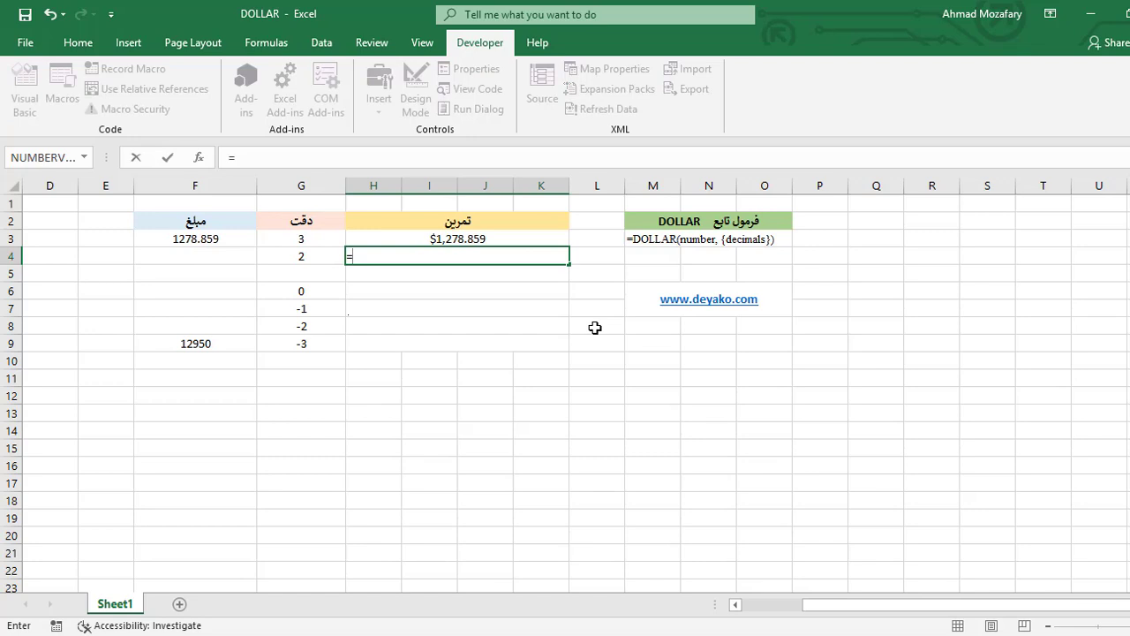
{"action": "type", "text": "DOLLAR("}
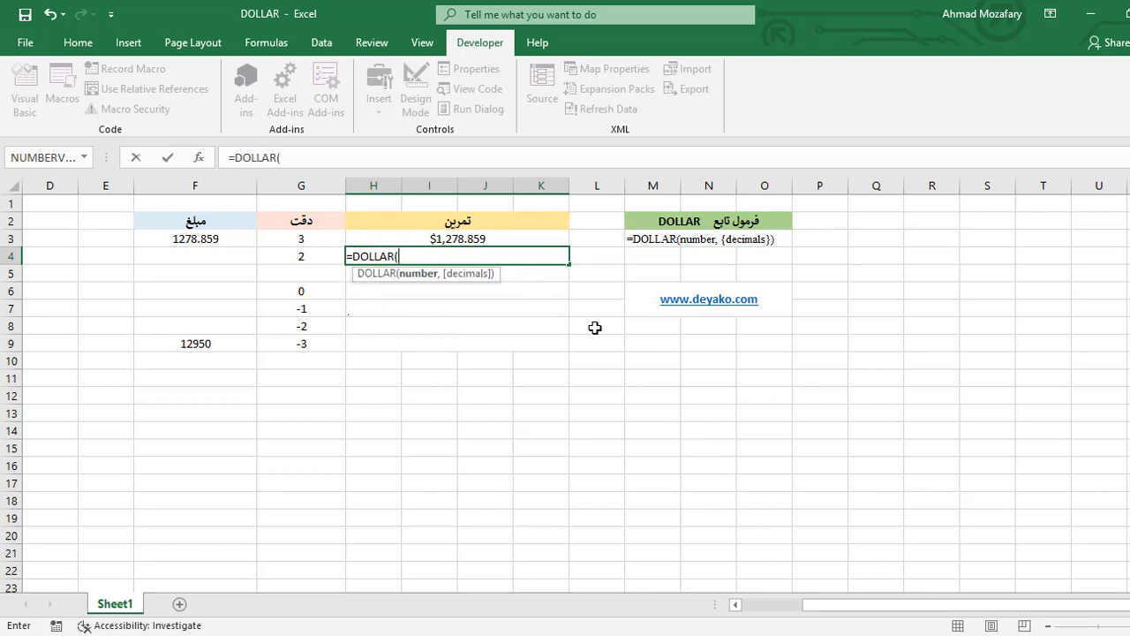
{"action": "type", "text": "F3,"}
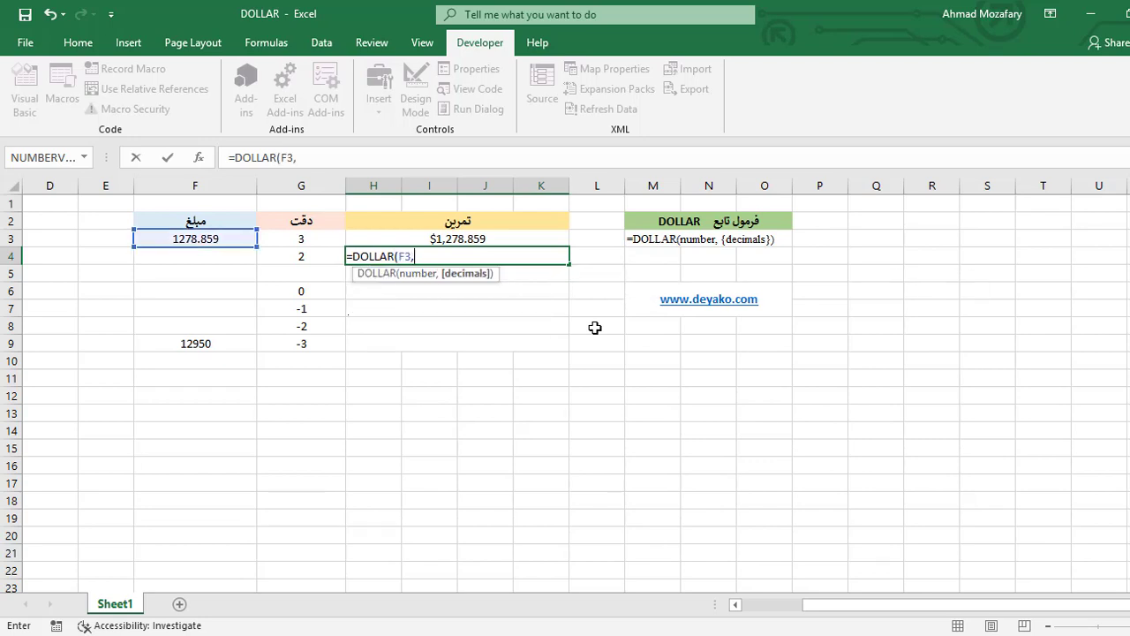
{"action": "type", "text": "2)"}
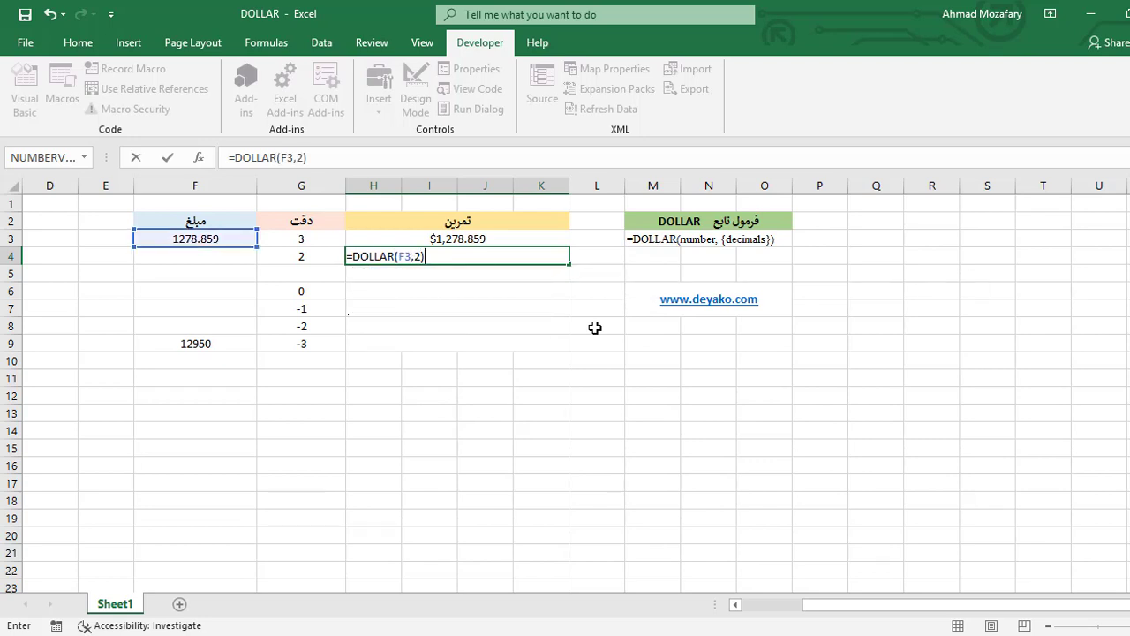
{"action": "key", "text": "Return"}
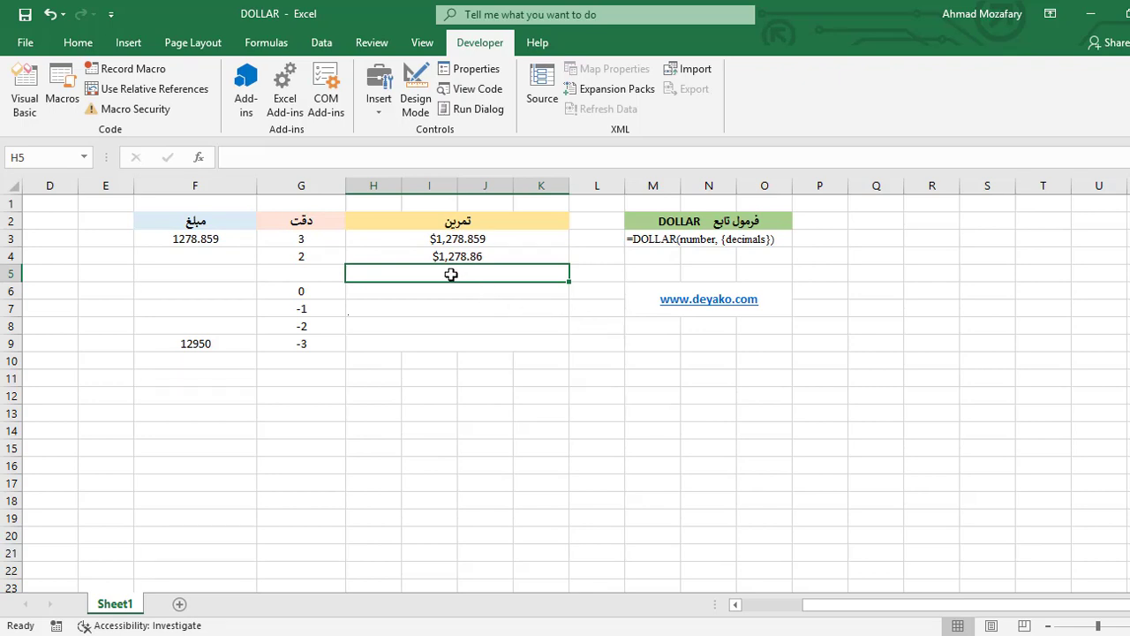
- Compare the two-decimal result in H4 with the result in H3 and the precision value in G4
{"action": "left_click", "coordinate": [505, 256]}
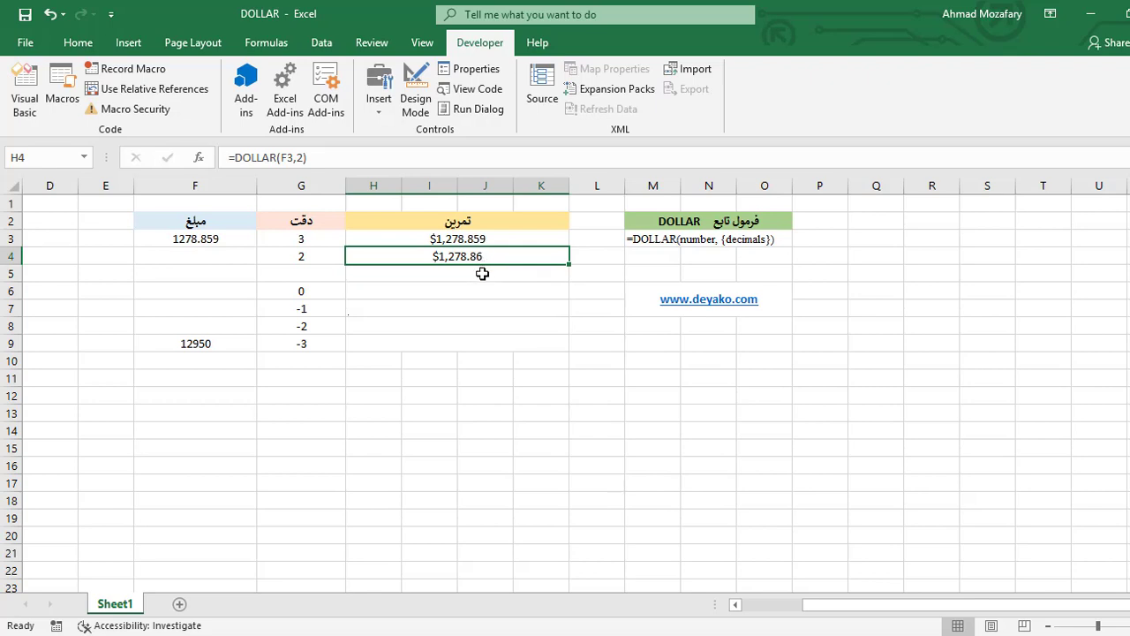
{"action": "left_click", "coordinate": [499, 238]}
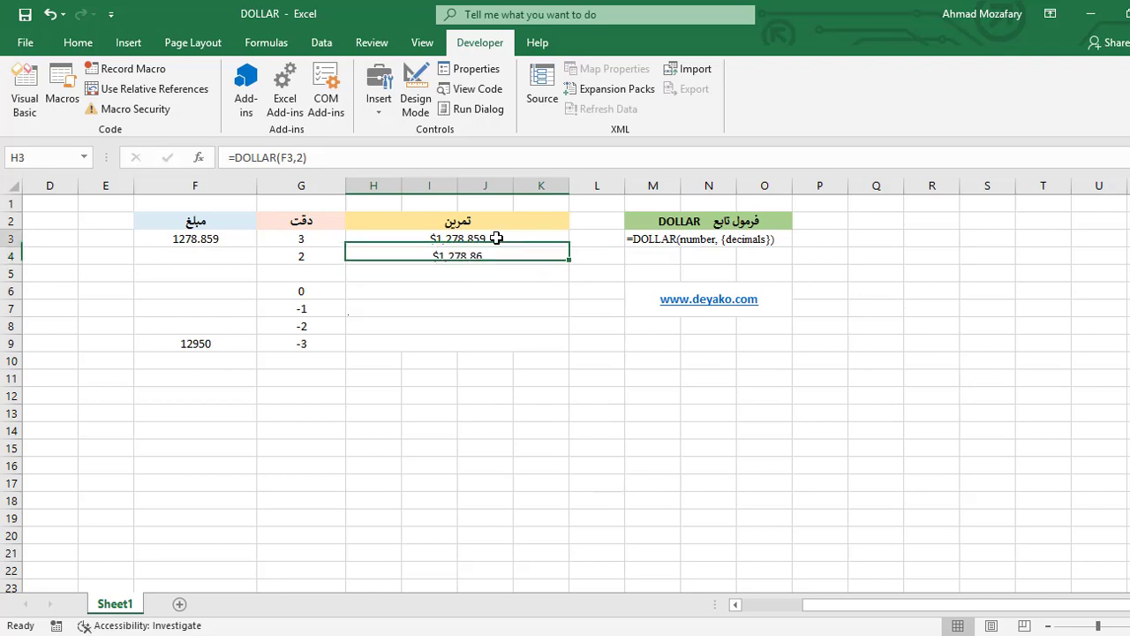
{"action": "left_click", "coordinate": [495, 255]}
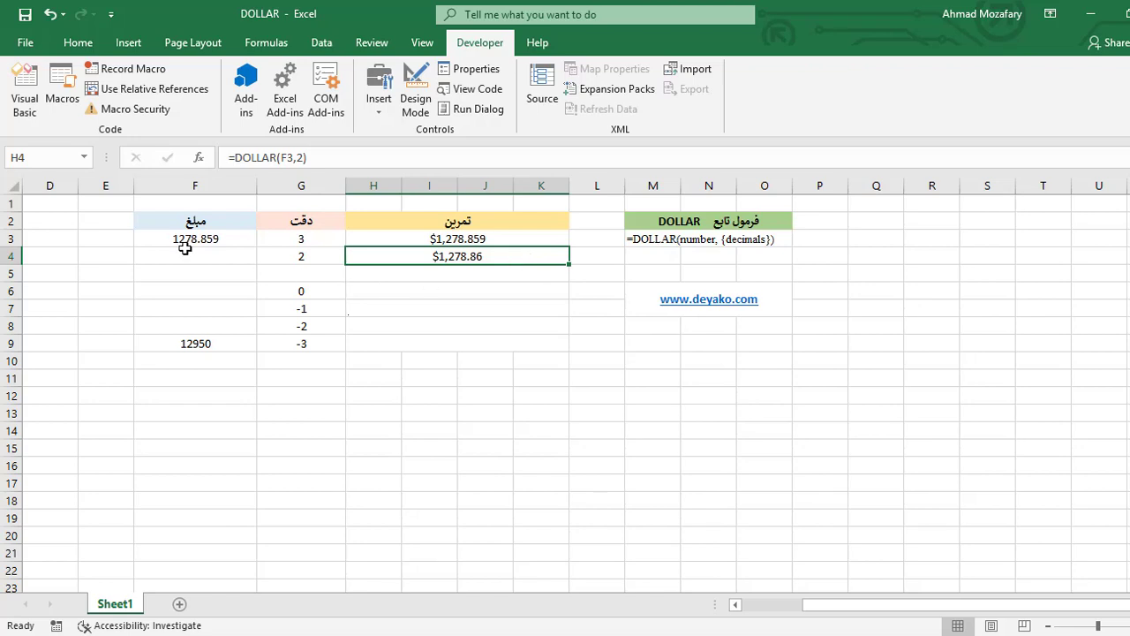
{"action": "left_click", "coordinate": [435, 272]}
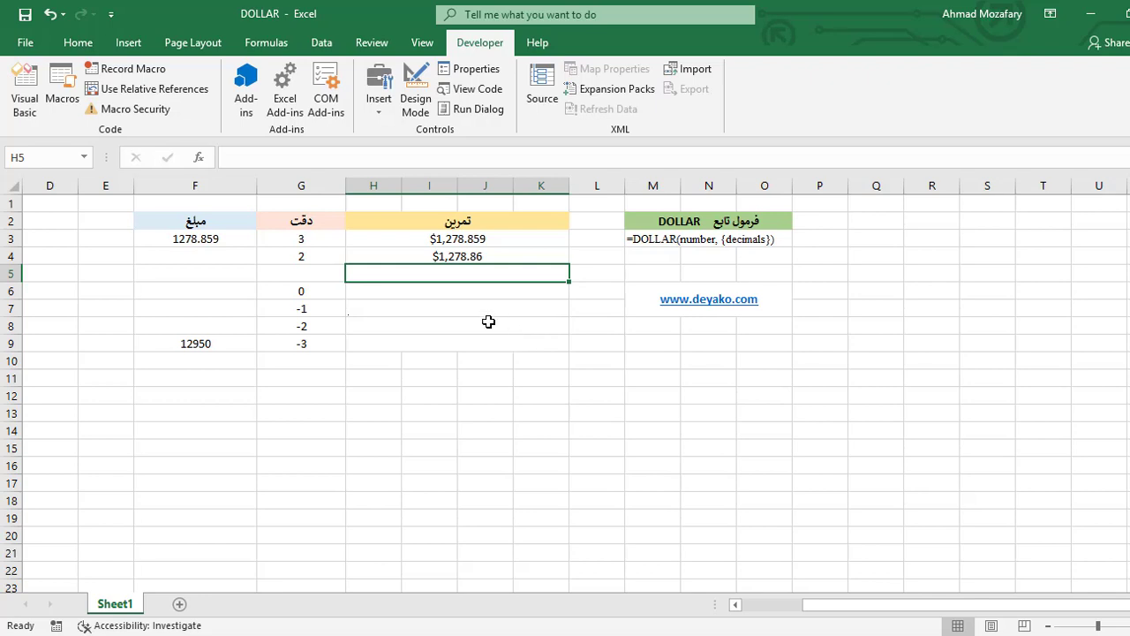
{"action": "left_click", "coordinate": [325, 254]}
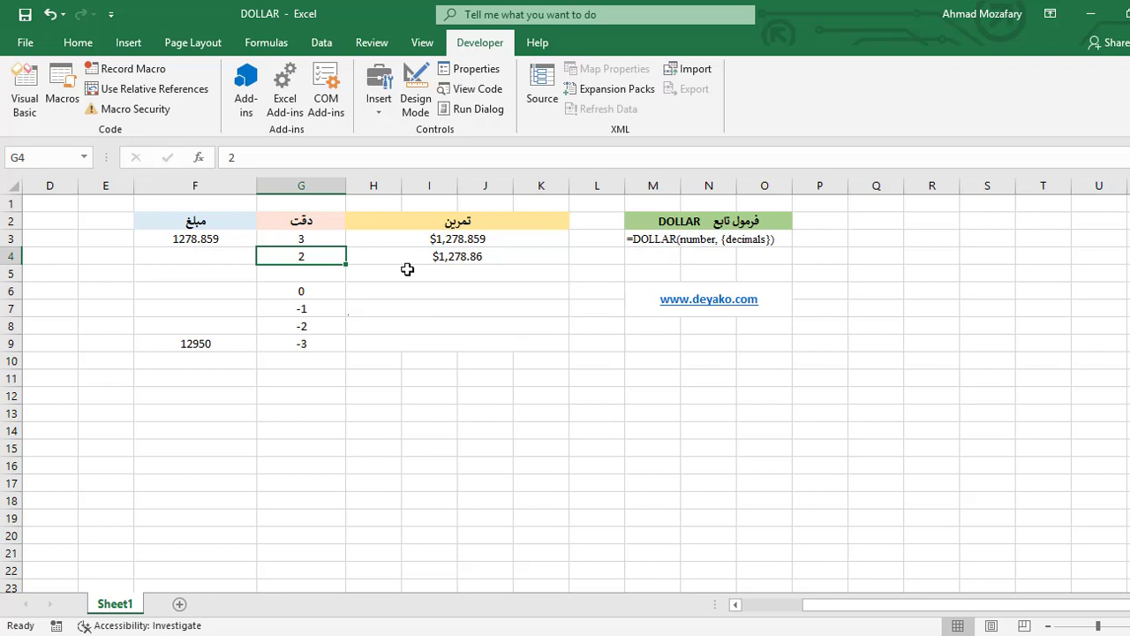
- Enter =DOLLAR(F3) in cell H5, omitting the decimals argument, and compare its result with H4
{"action": "left_click", "coordinate": [407, 269]}
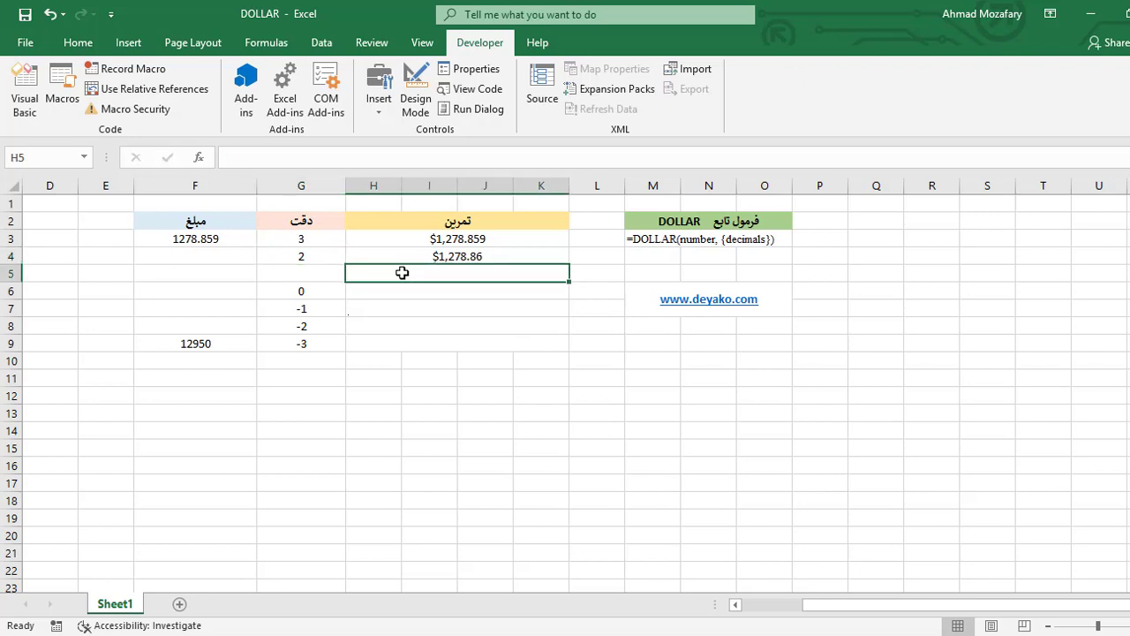
{"action": "type", "text": "=DOLLAR"}
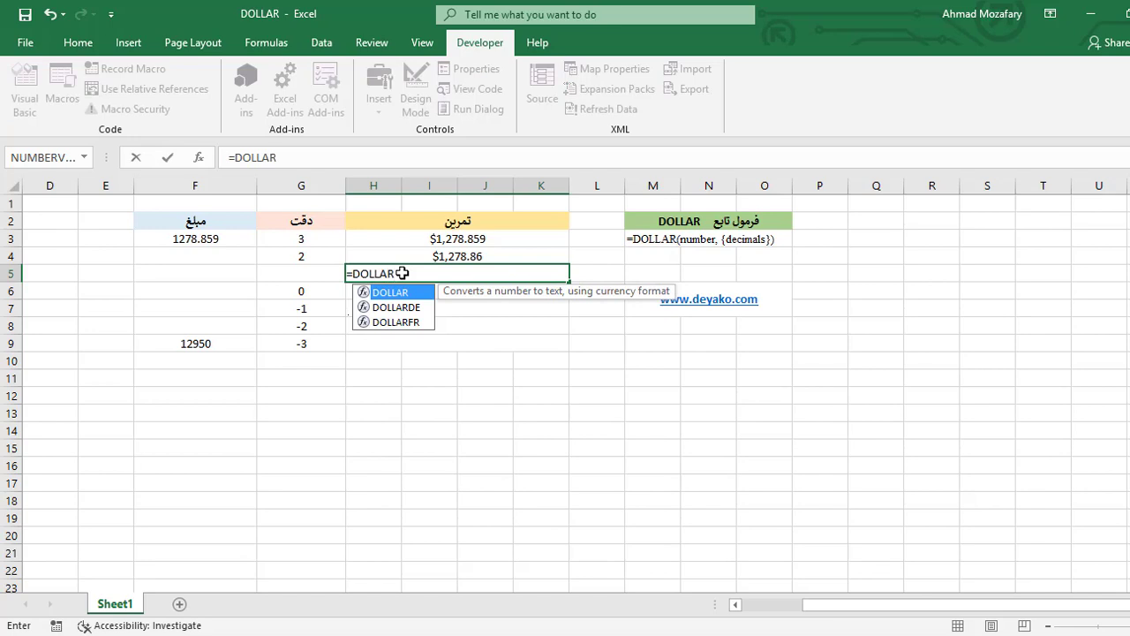
{"action": "type", "text": "(F3"}
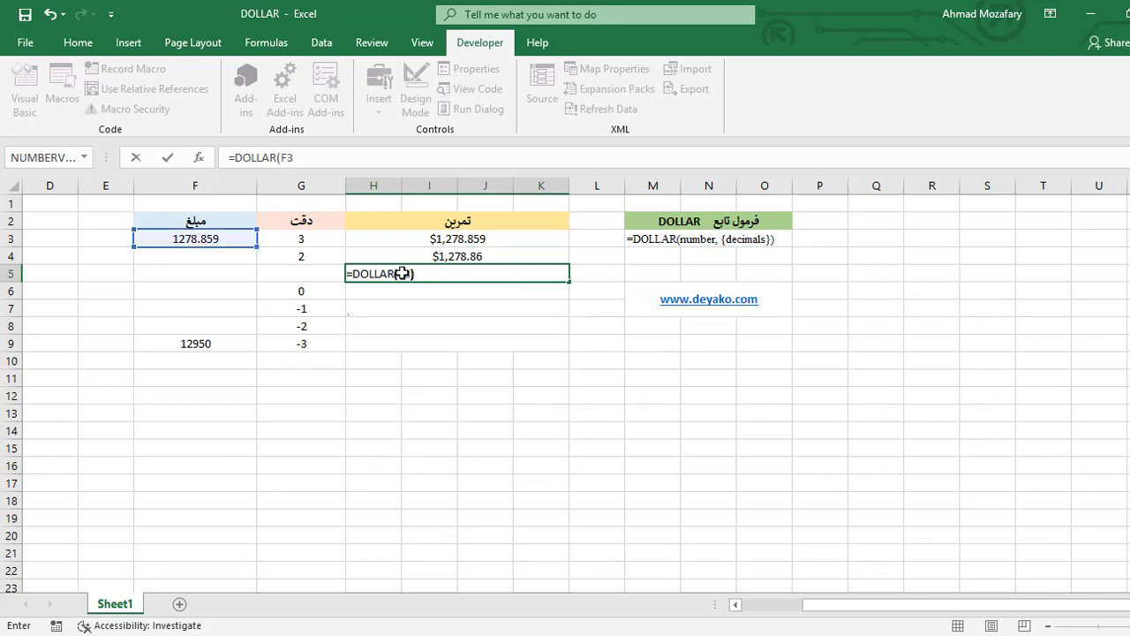
{"action": "type", "text": ")"}
{"action": "key", "text": "Return"}
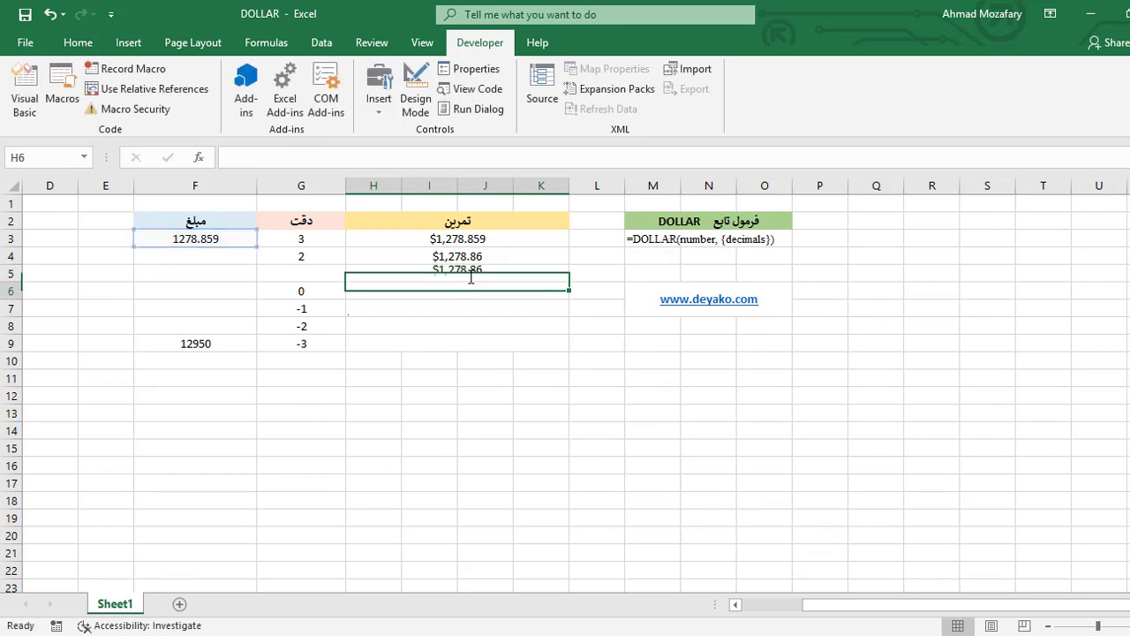
{"action": "left_click", "coordinate": [518, 272]}
{"action": "left_click", "coordinate": [516, 257]}
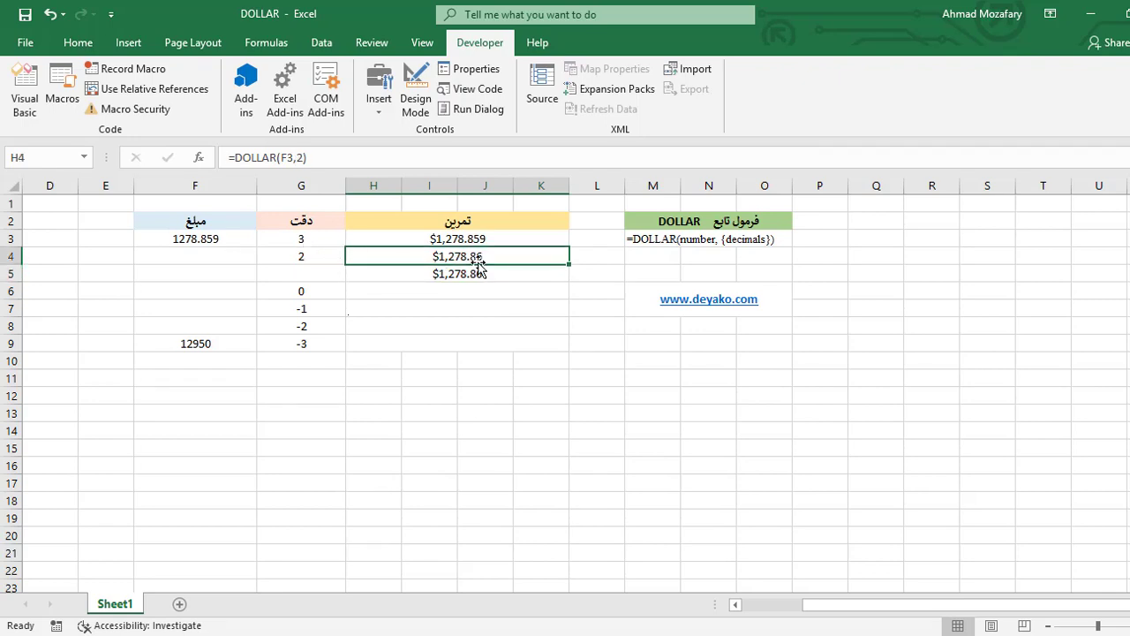
{"action": "left_click", "coordinate": [505, 277]}
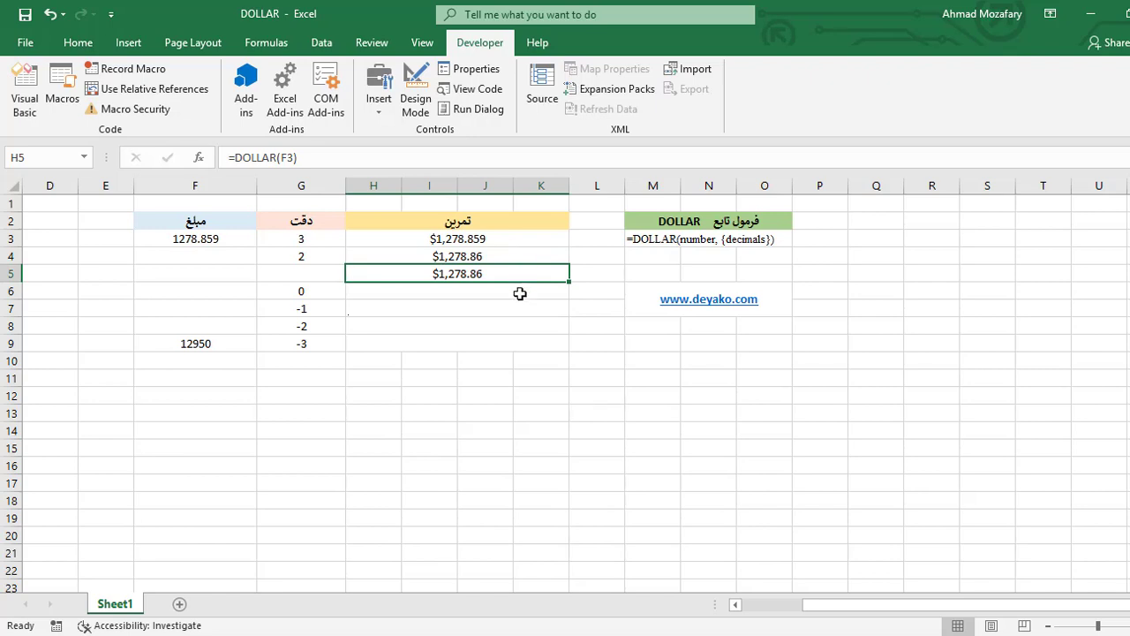
- Enter =DOLLAR(F3,0) in cell H6 to convert the amount with no decimals, and review the formula's result
{"action": "left_click", "coordinate": [519, 291]}
{"action": "type", "text": "="}
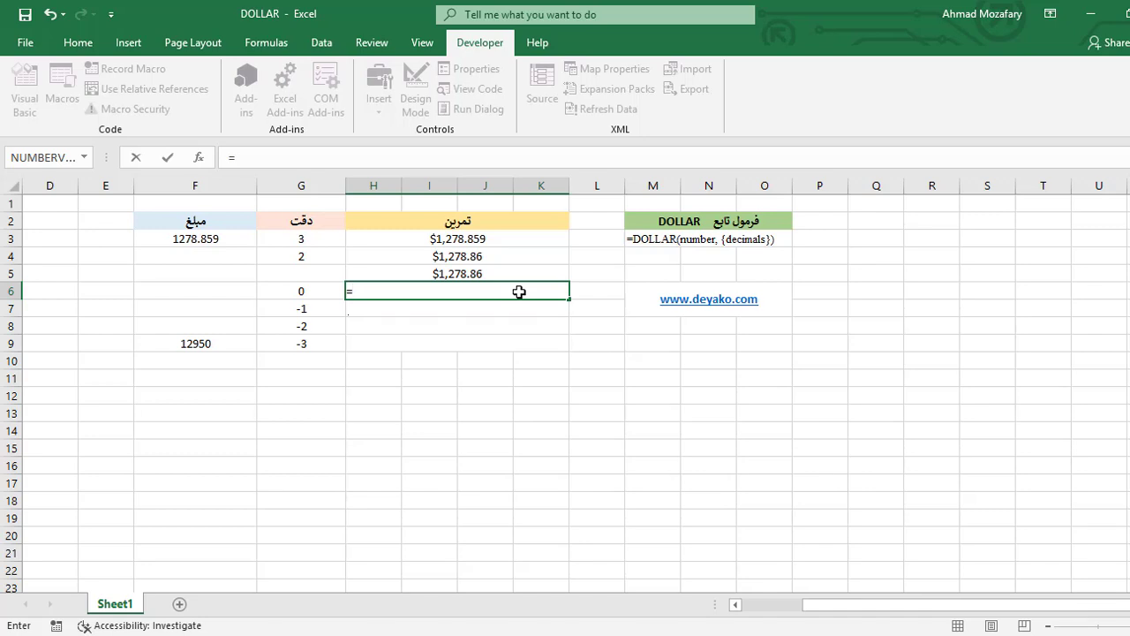
{"action": "type", "text": "DOLLAR("}
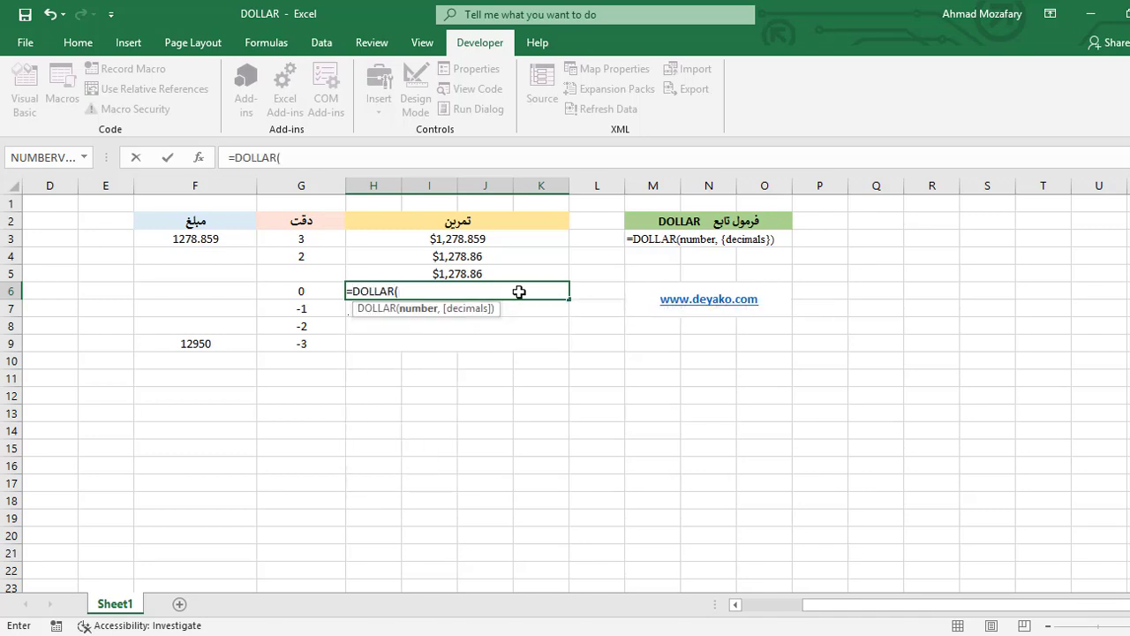
{"action": "type", "text": "F"}
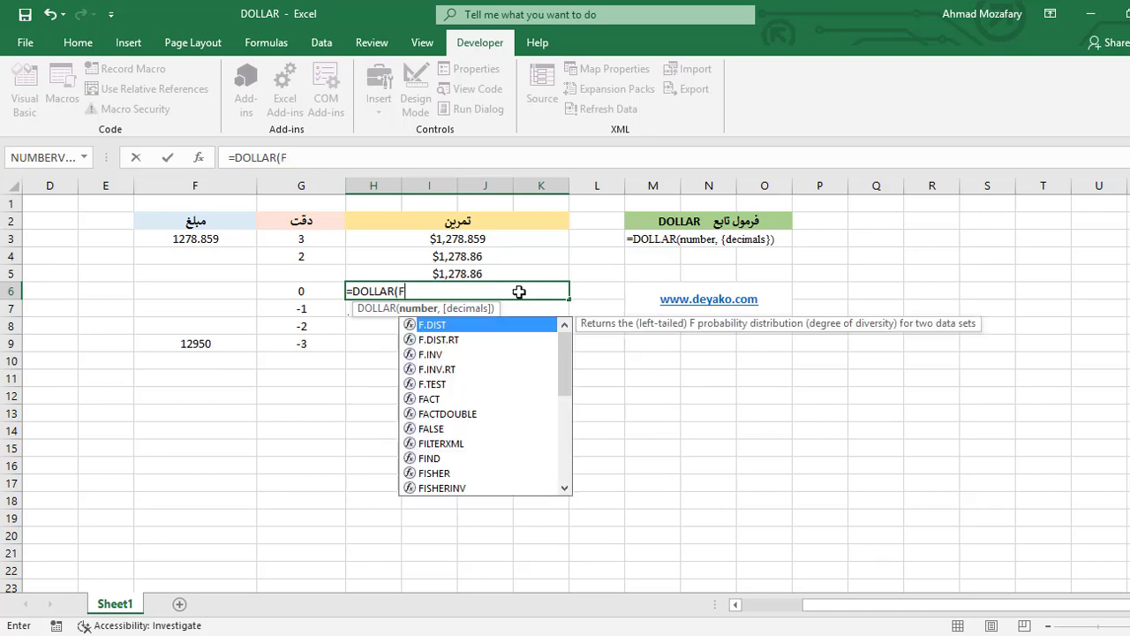
{"action": "type", "text": "3,0"}
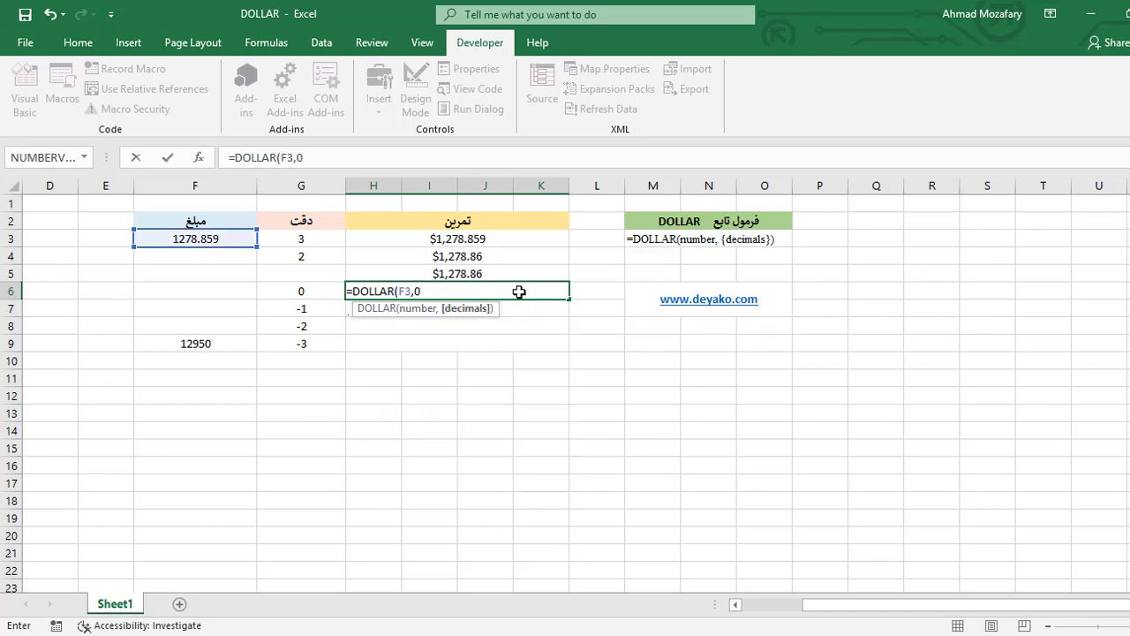
{"action": "type", "text": ")"}
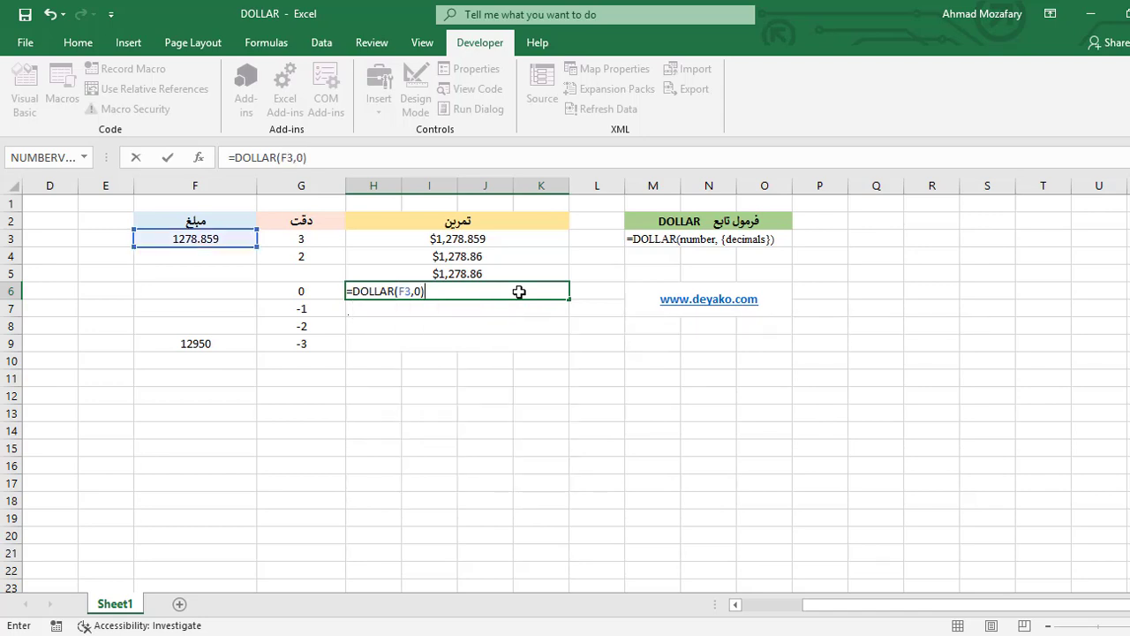
{"action": "key", "text": "Return"}
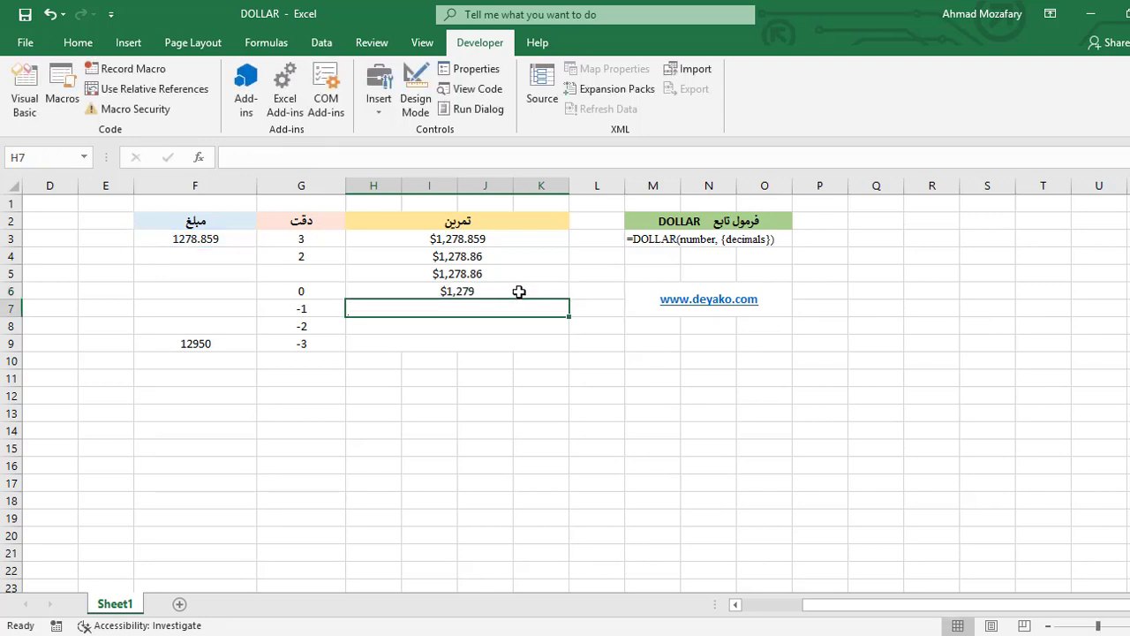
{"action": "left_click", "coordinate": [519, 292]}
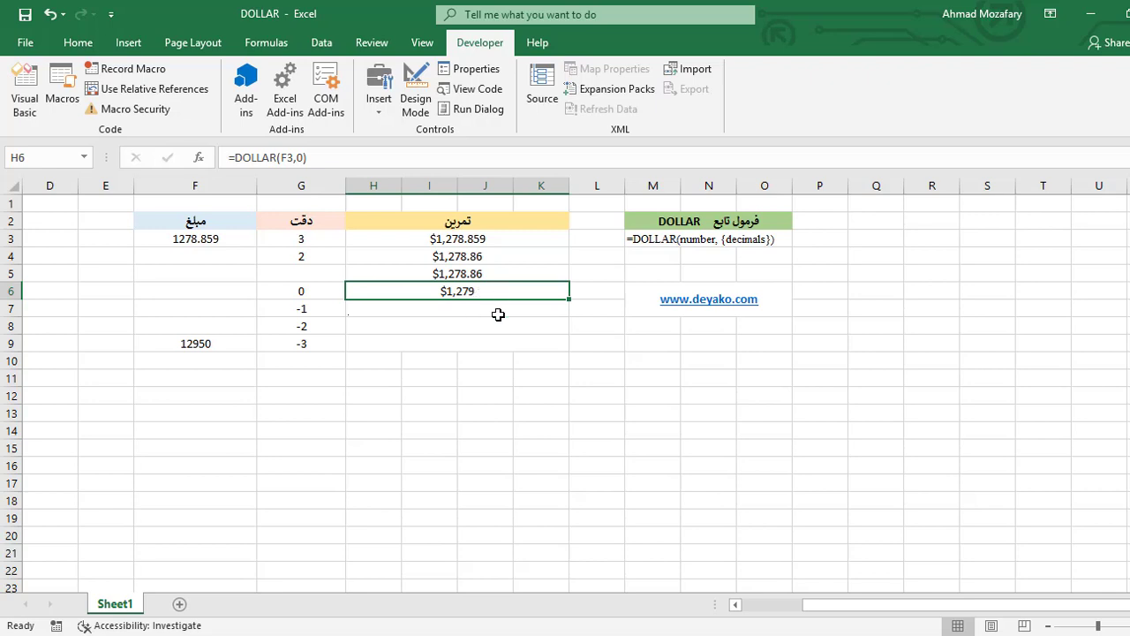
- Enter =DOLLAR(F3,-1) in cell H7 to round the amount to the nearest ten, and review the result
{"action": "left_click", "coordinate": [498, 309]}
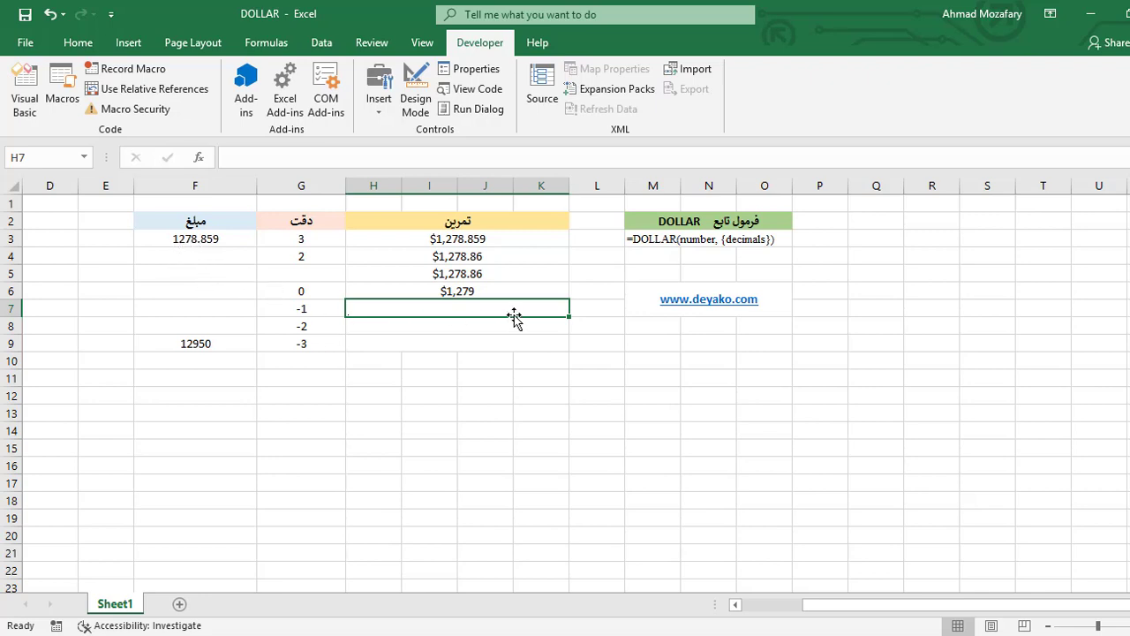
{"action": "type", "text": "=DOLLAR"}
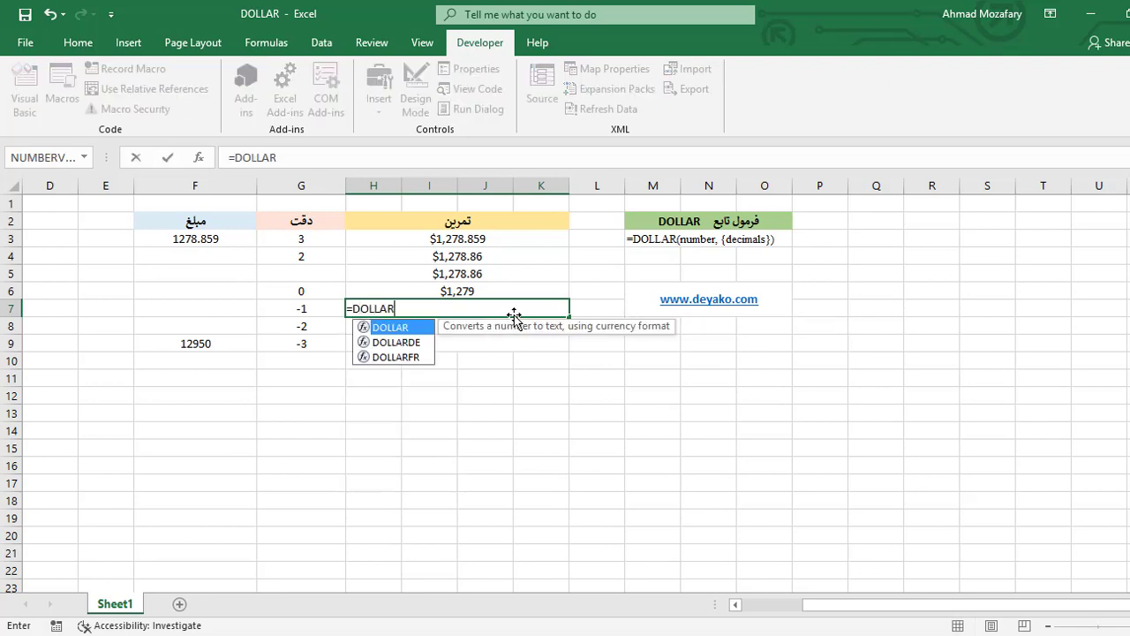
{"action": "type", "text": "("}
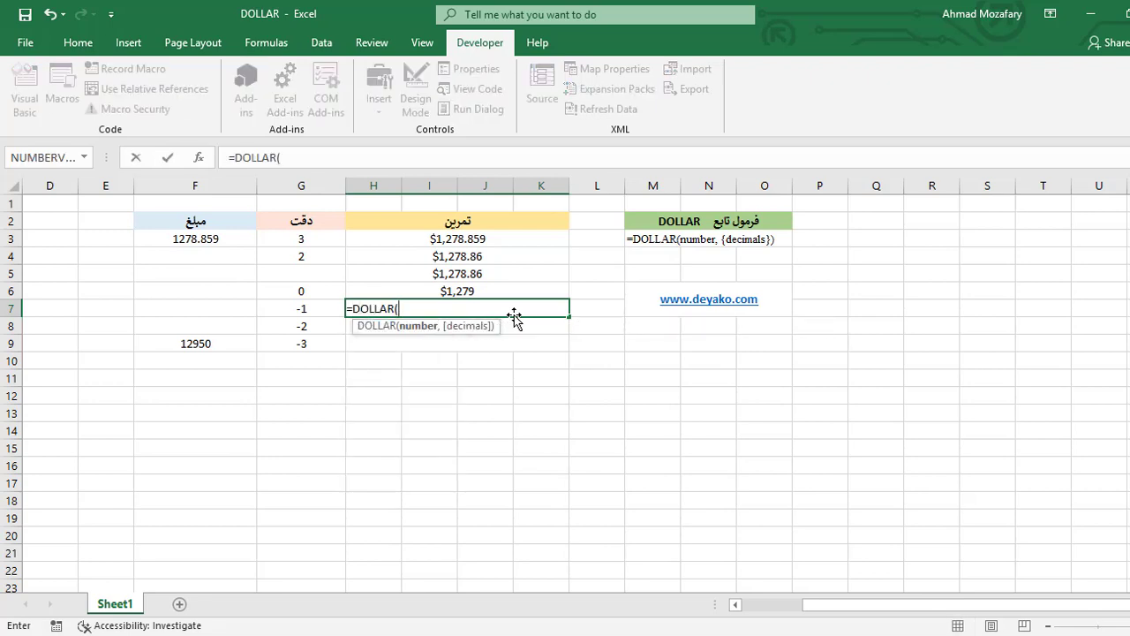
{"action": "type", "text": "F3"}
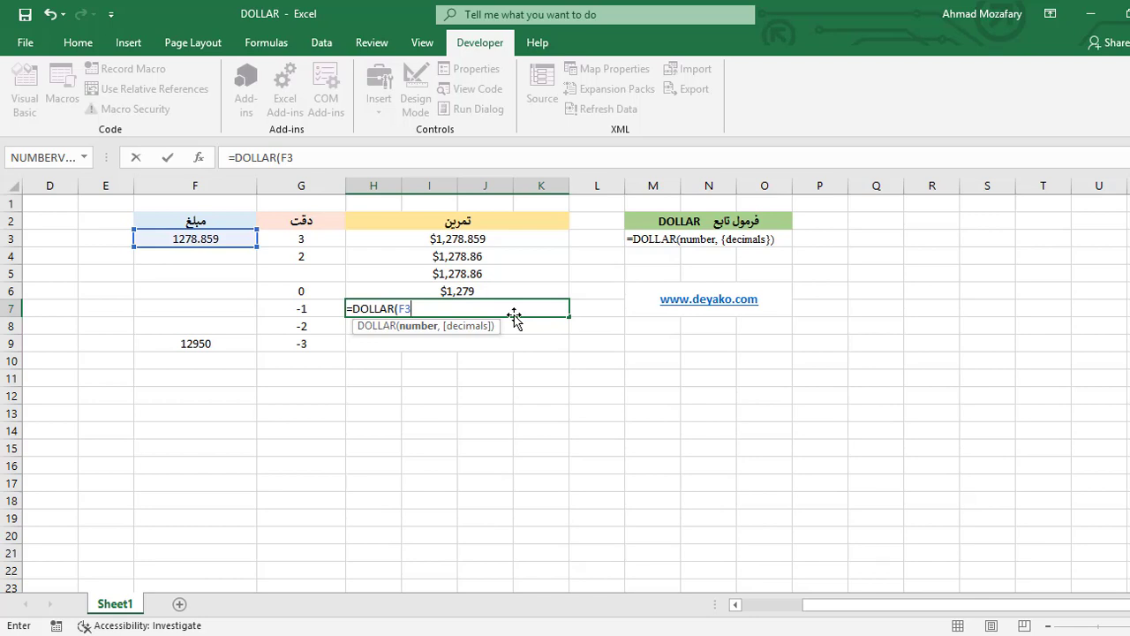
{"action": "type", "text": ","}
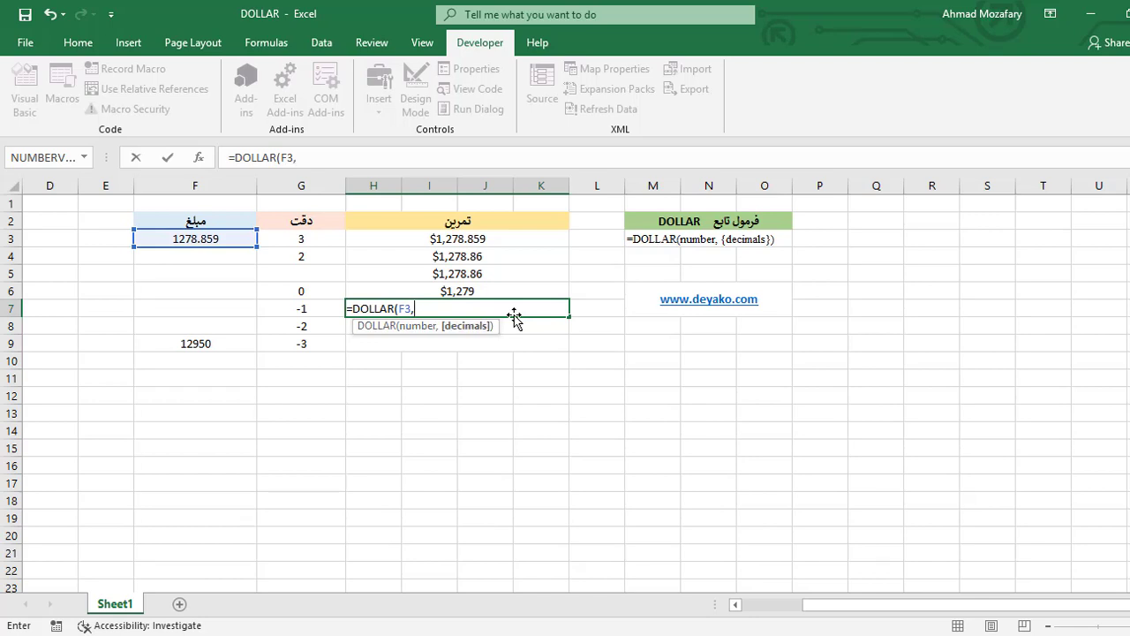
{"action": "type", "text": "-1)"}
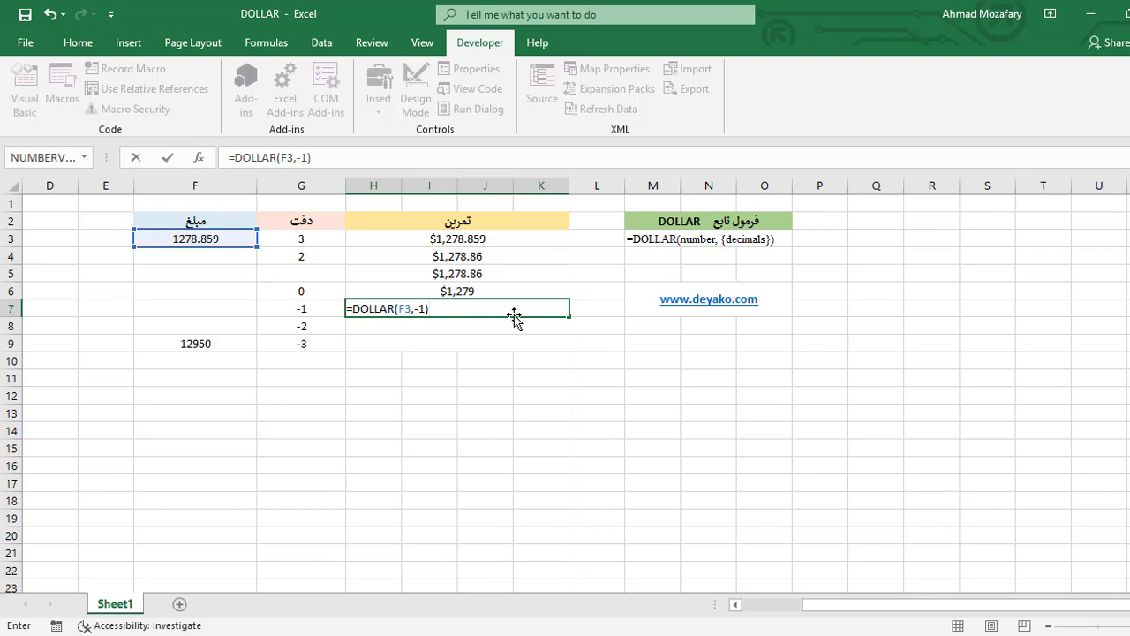
{"action": "key", "text": "Return"}
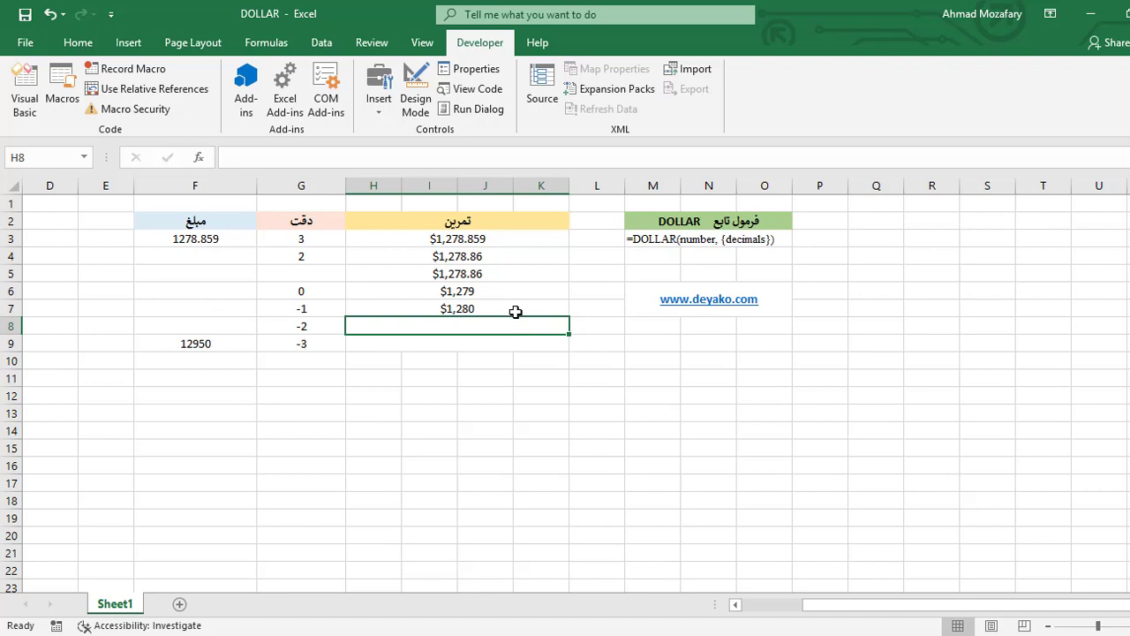
{"action": "left_click", "coordinate": [518, 308]}
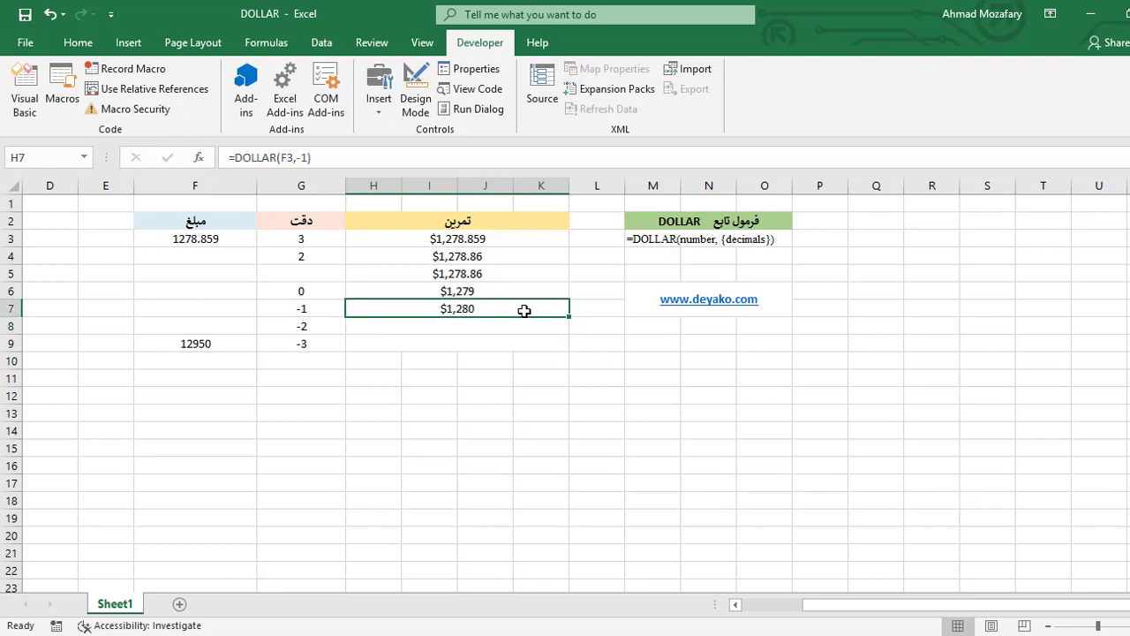
- Enter =DOLLAR(F3,-2) in cell H8 to round the amount to the nearest hundred, and review the result
{"action": "left_click", "coordinate": [535, 326]}
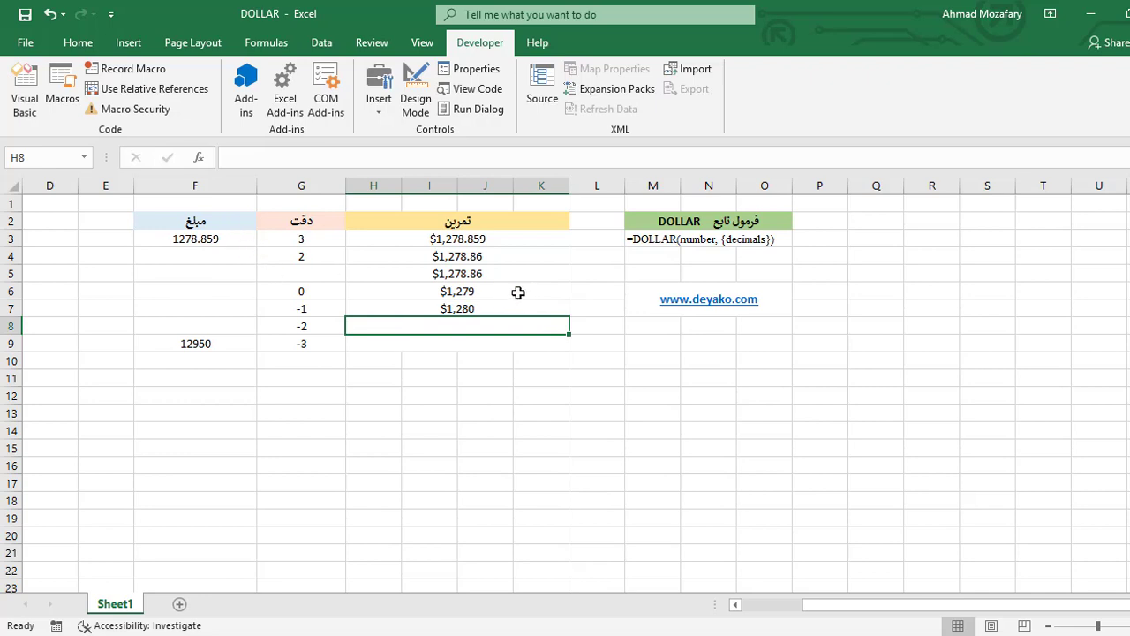
{"action": "type", "text": "="}
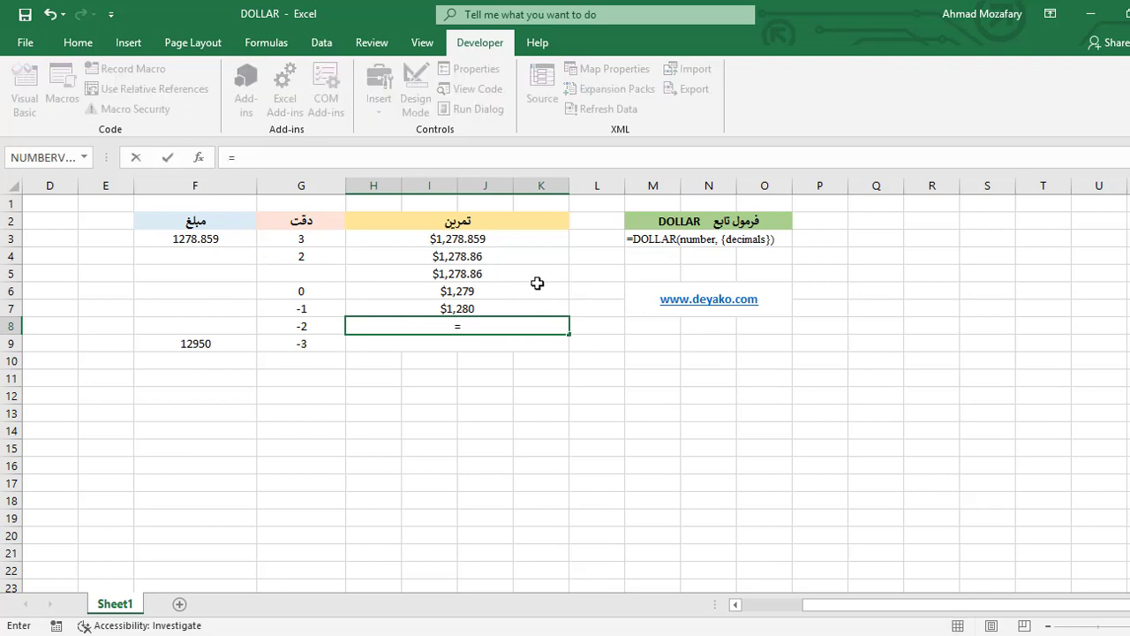
{"action": "type", "text": "DOLLAR"}
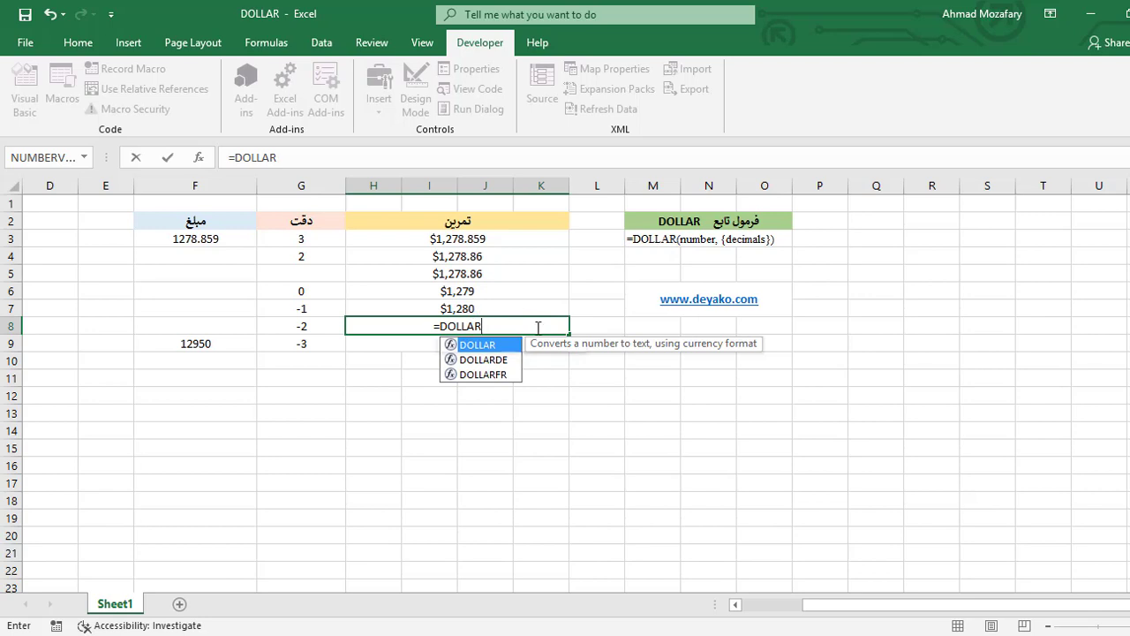
{"action": "type", "text": "(F3,"}
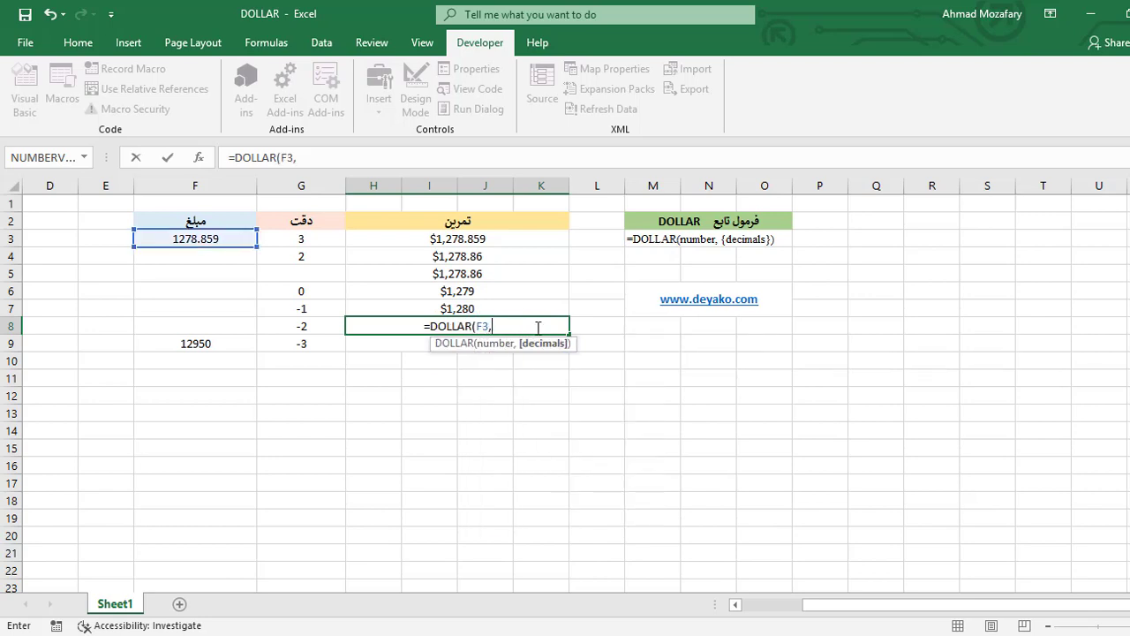
{"action": "type", "text": "-2"}
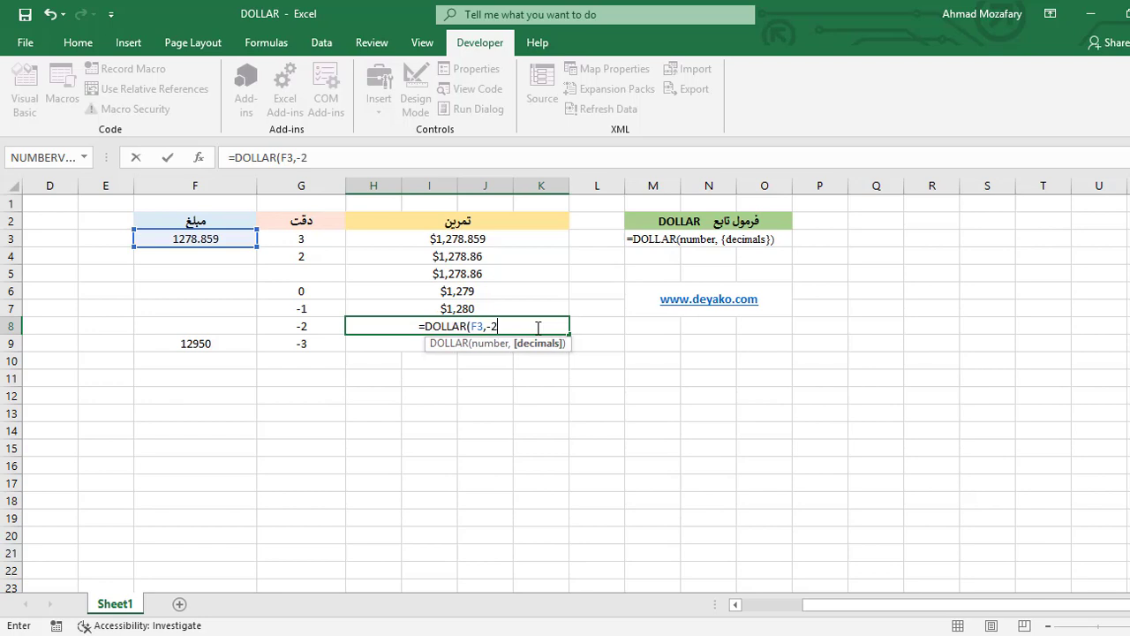
{"action": "type", "text": ")"}
{"action": "key", "text": "Return"}
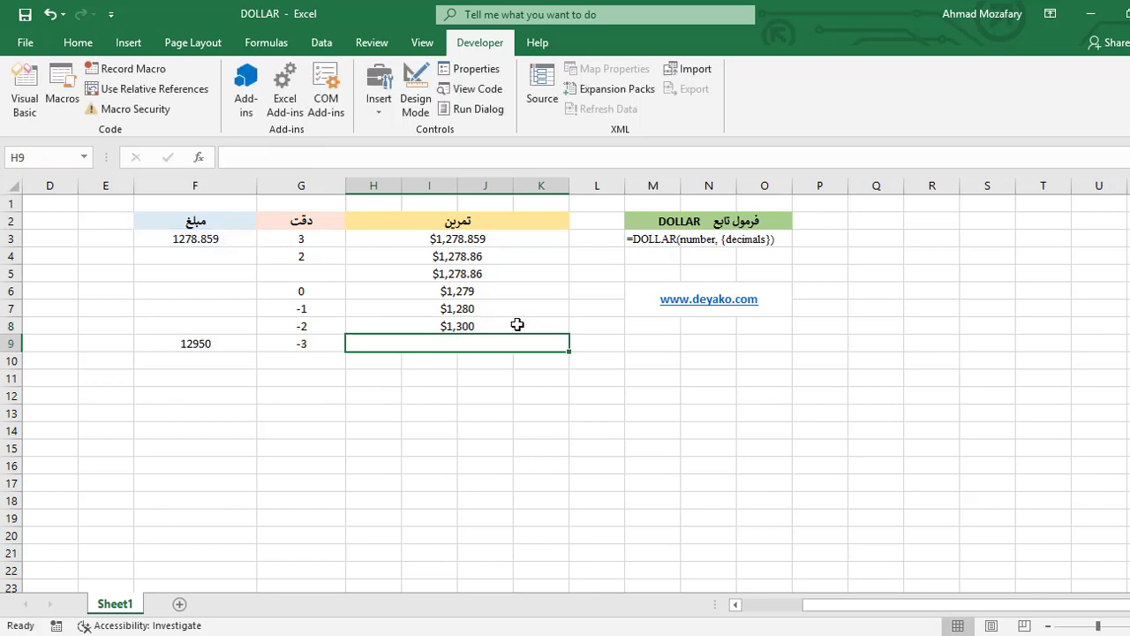
{"action": "left_click", "coordinate": [517, 325]}
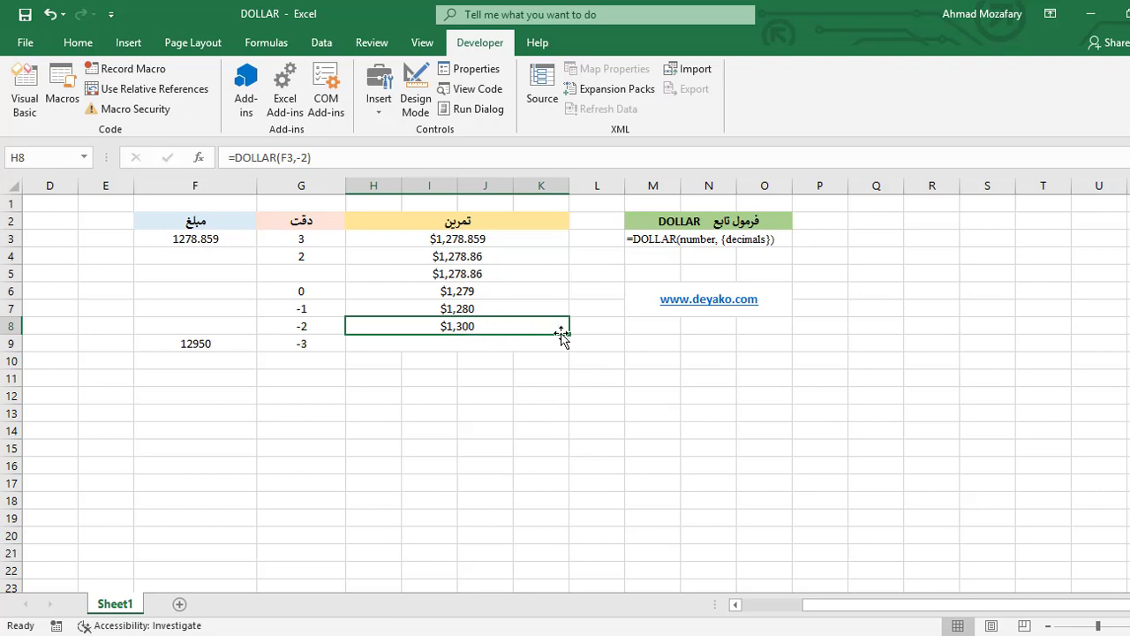
- Compare the positive precision values in G3 and G4 with the negative one in G7 and their DOLLAR results
{"action": "key", "text": "Down"}
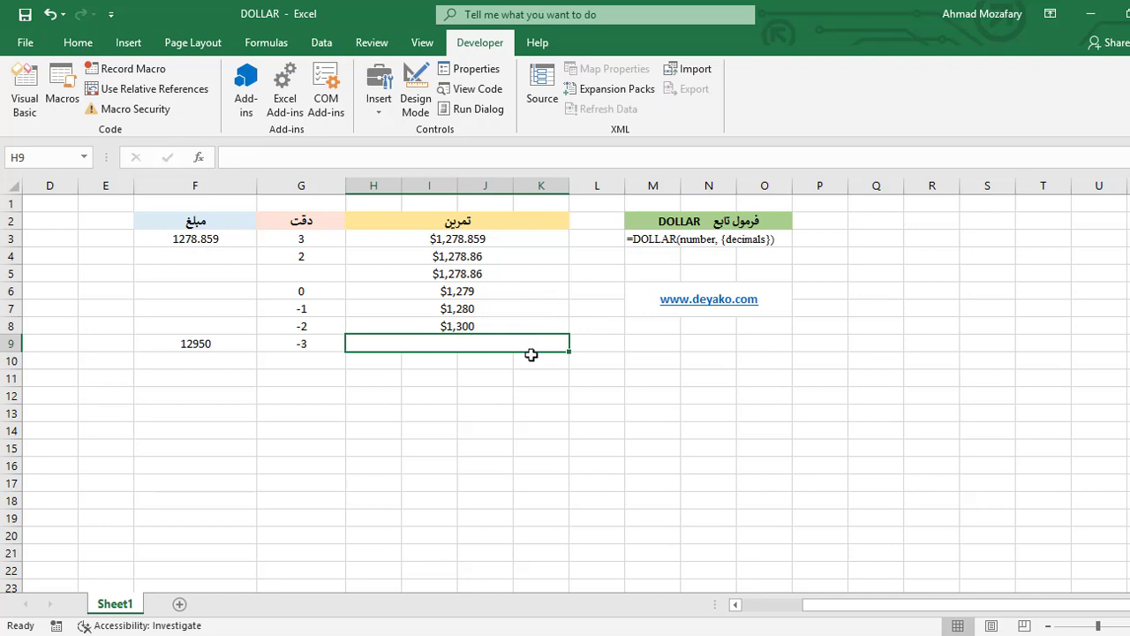
{"action": "left_click", "coordinate": [333, 235]}
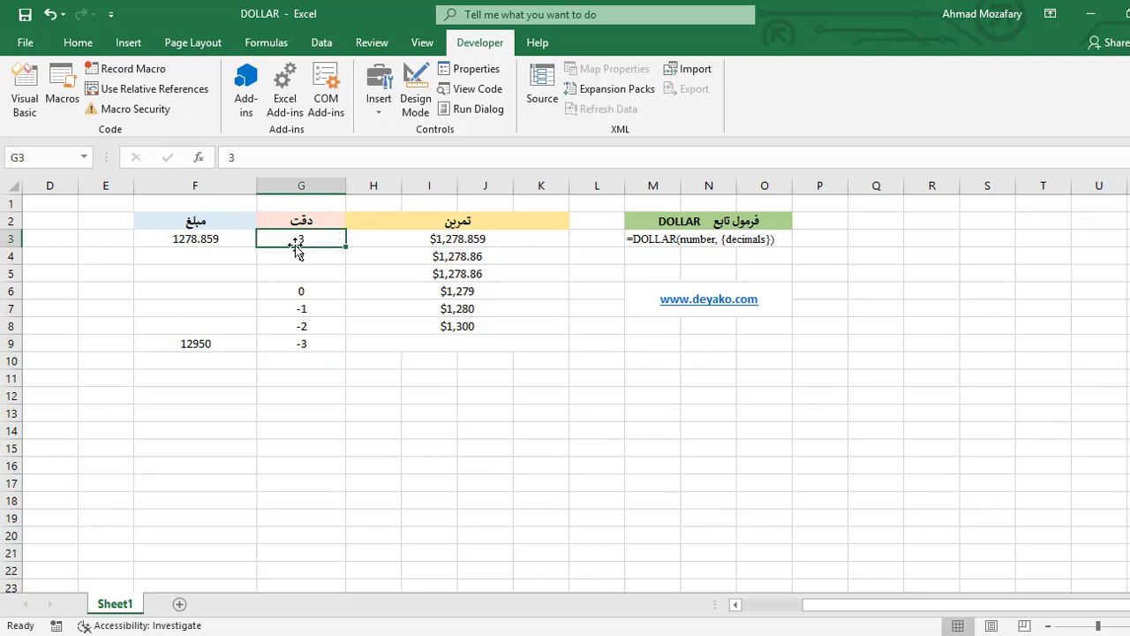
{"action": "left_click", "coordinate": [336, 308]}
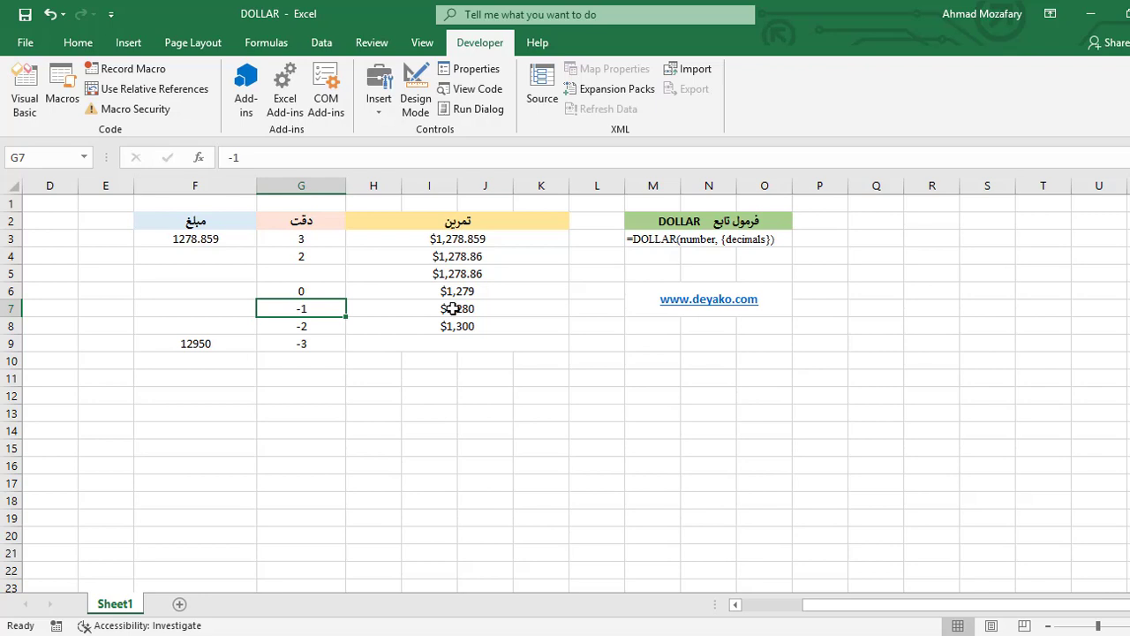
{"action": "left_click", "coordinate": [323, 234]}
{"action": "left_click", "coordinate": [323, 256]}
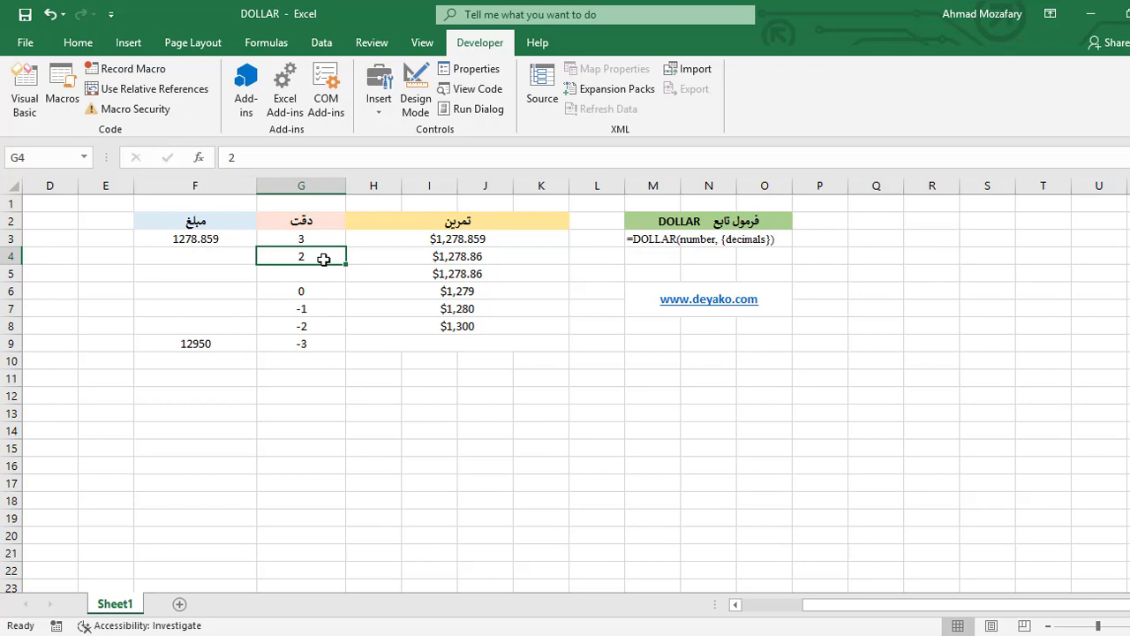
{"action": "left_click", "coordinate": [329, 315]}
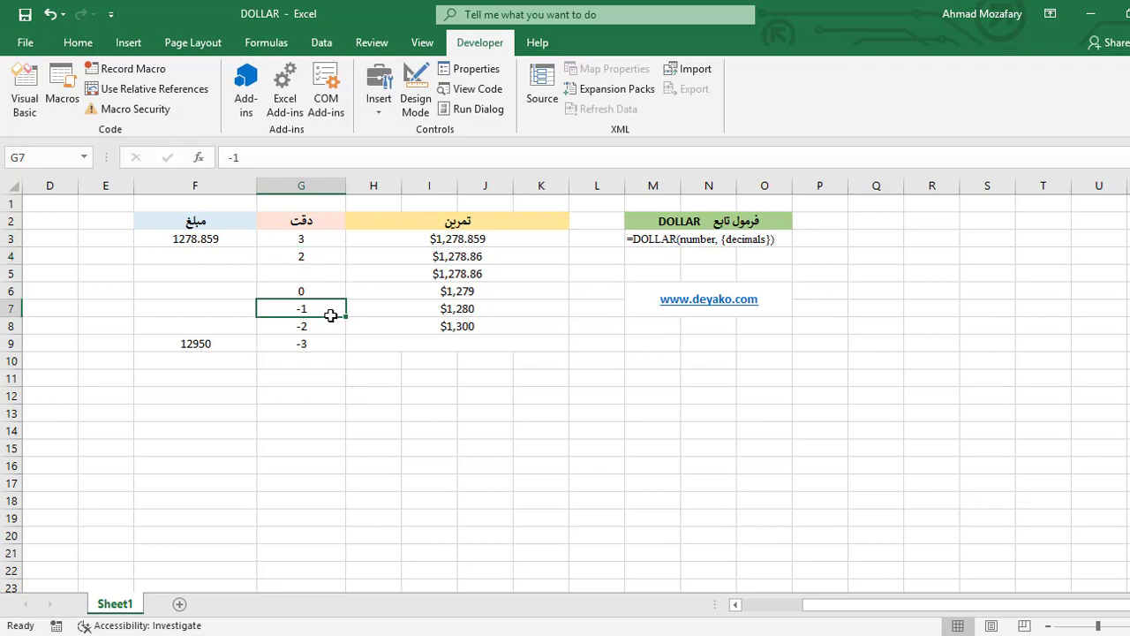
- Enter =DOLLAR(F9,-3) in cell H9 to convert the second amount rounded to thousands, and review the result
{"action": "left_click", "coordinate": [421, 343]}
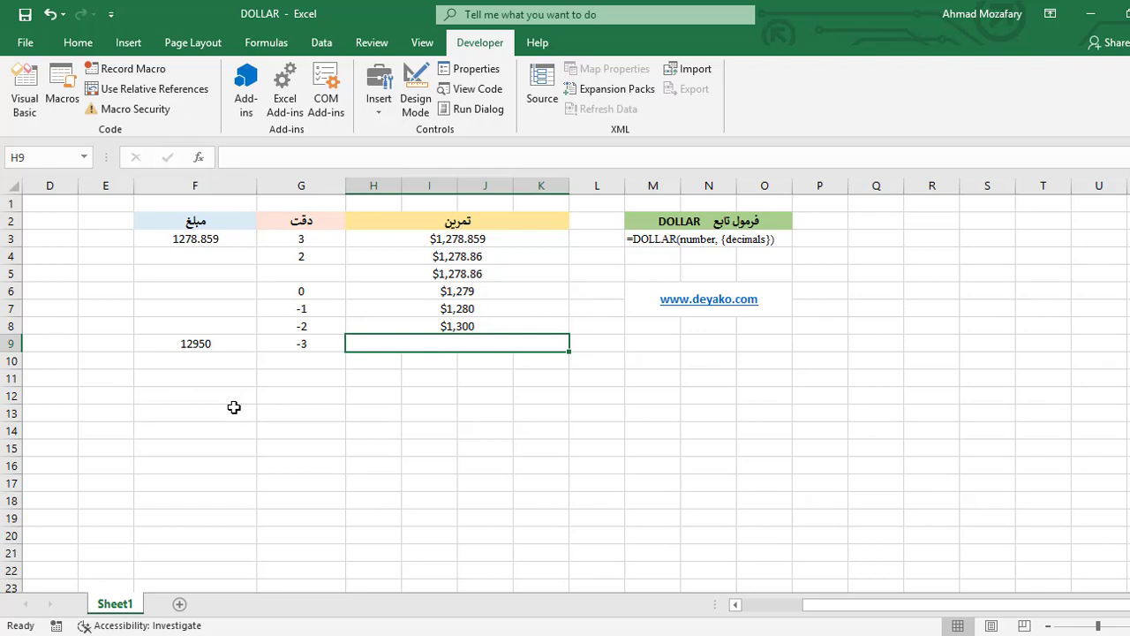
{"action": "type", "text": "=DOLLAR"}
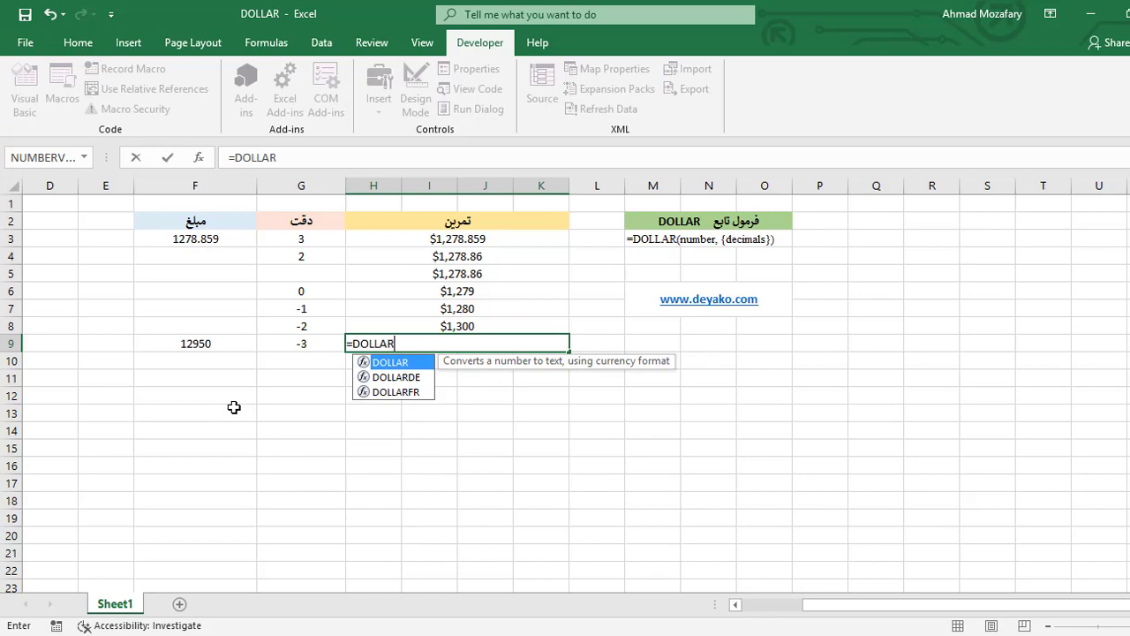
{"action": "type", "text": "(F9,"}
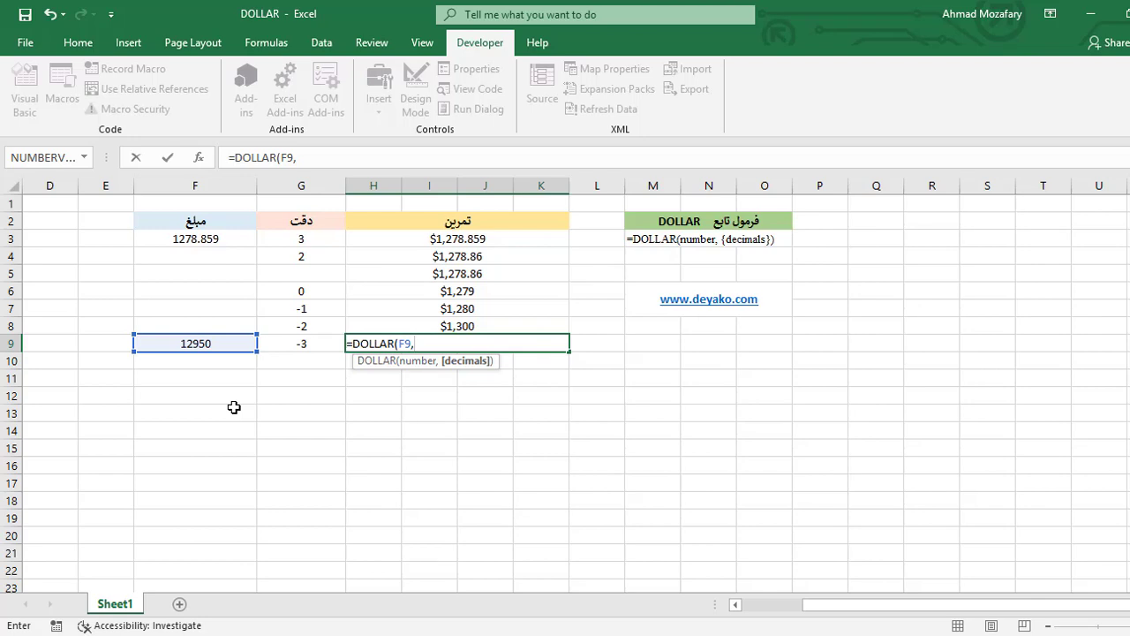
{"action": "type", "text": "-3)"}
{"action": "key", "text": "Return"}
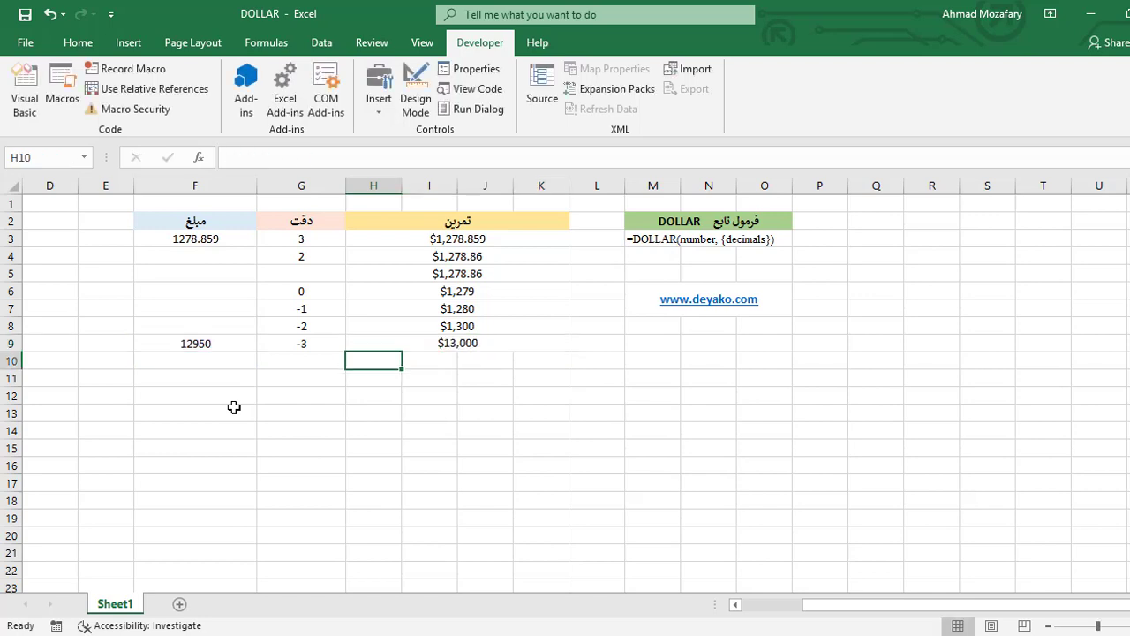
{"action": "left_click", "coordinate": [525, 347]}
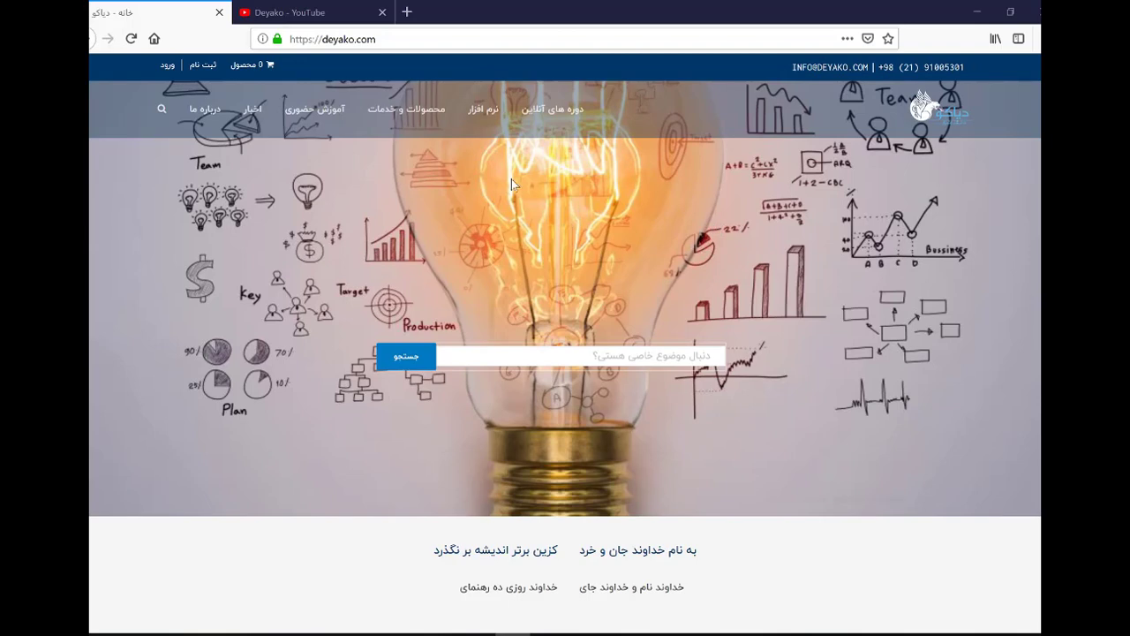
- Switch to the web browser and view Deyako's YouTube channel page
{"action": "left_click", "coordinate": [319, 14]}
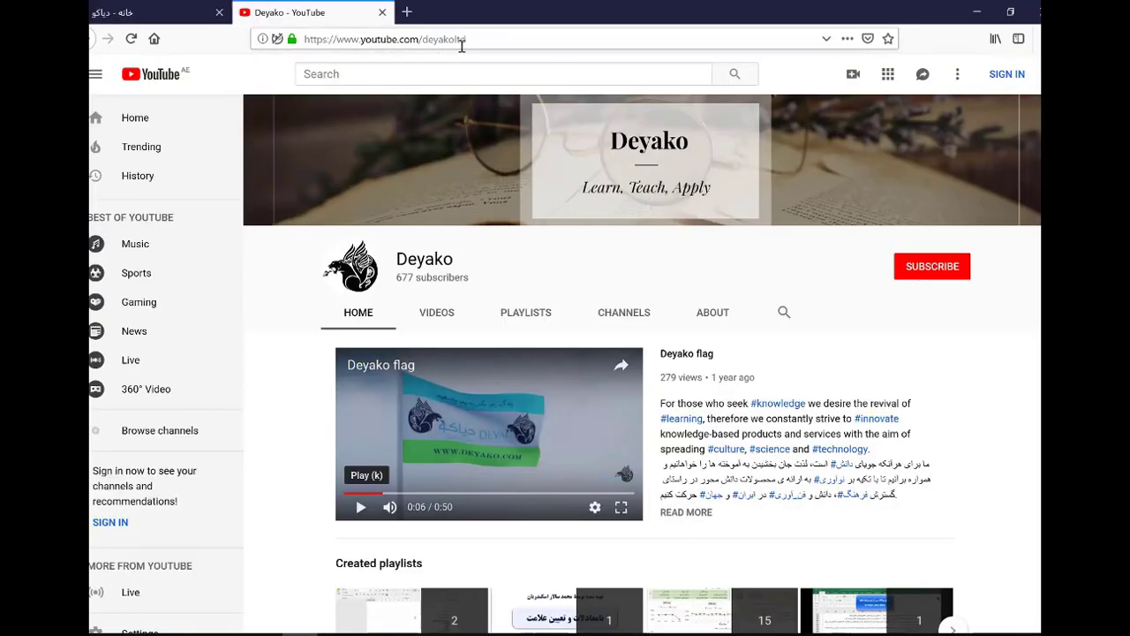